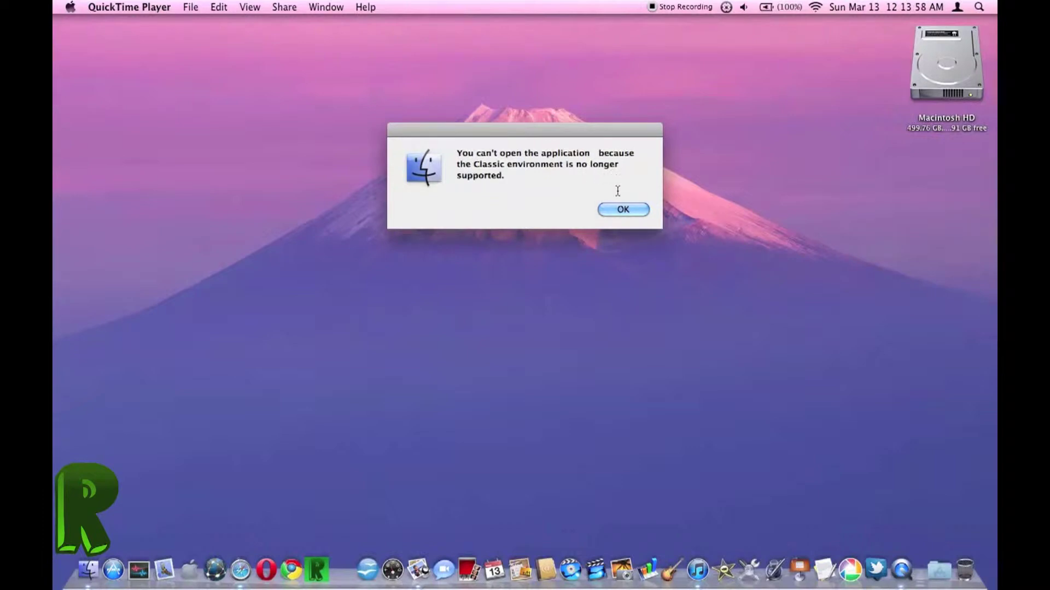
- Dismiss the alert saying the Classic environment is no longer supported
{"action": "left_click", "coordinate": [621, 210]}
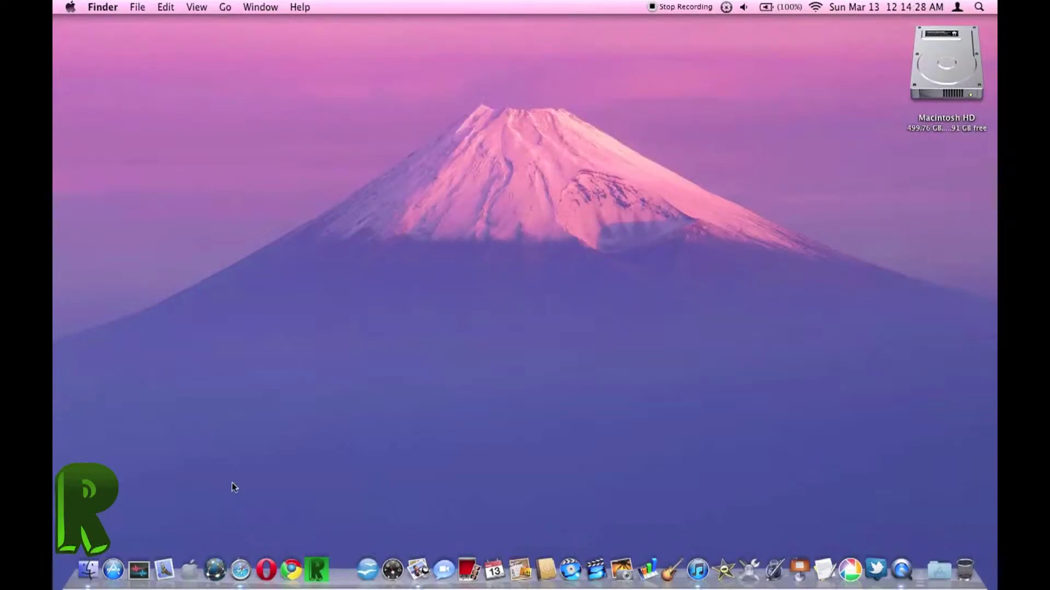
- Launch Safari and open the White_Crystal.jpg result from the Google Images search for 'white'
{"action": "left_click", "coordinate": [242, 553]}
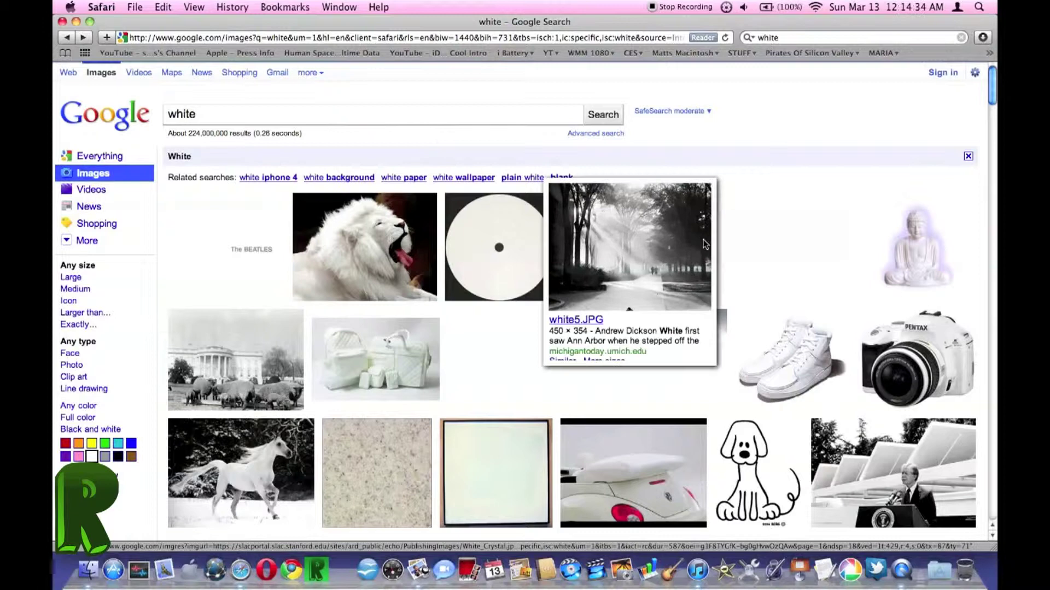
{"action": "mouse_move", "coordinate": [763, 241]}
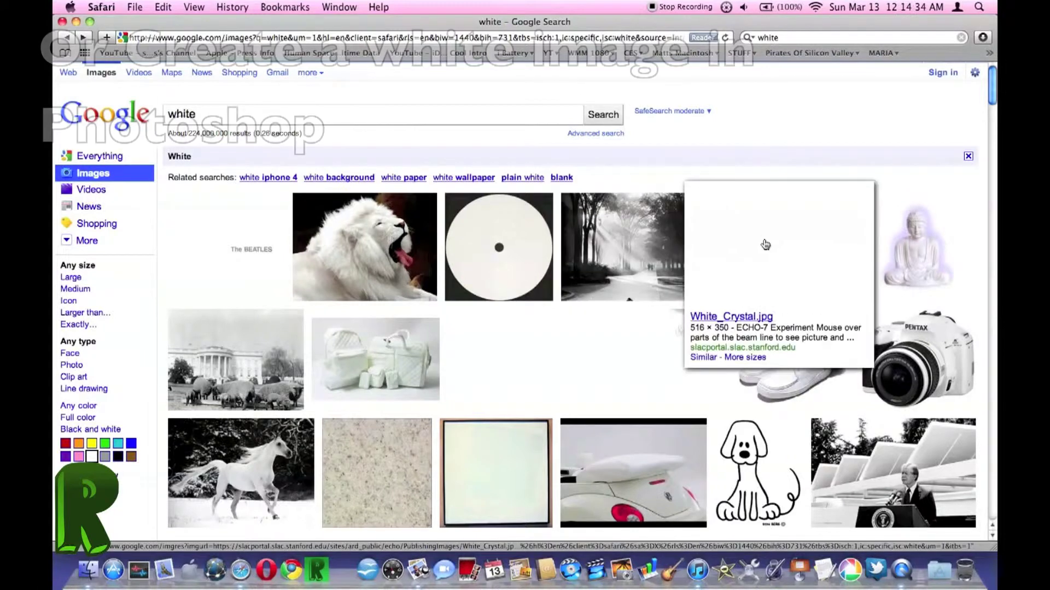
{"action": "left_click", "coordinate": [789, 215]}
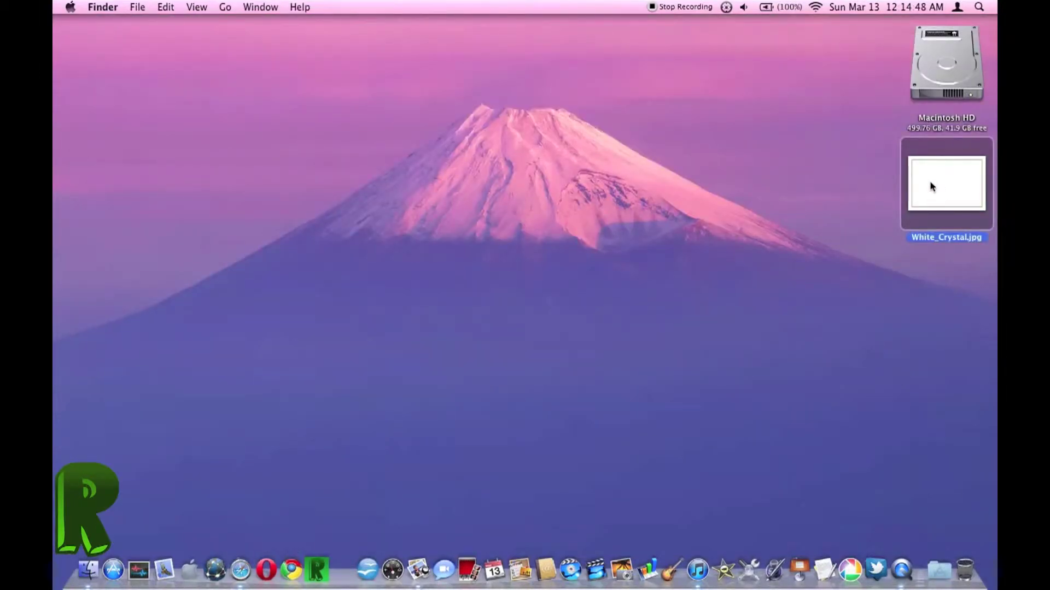
- Open White_Crystal.jpg in Preview and enlarge the window to show the whole image
{"action": "right_click", "coordinate": [929, 186]}
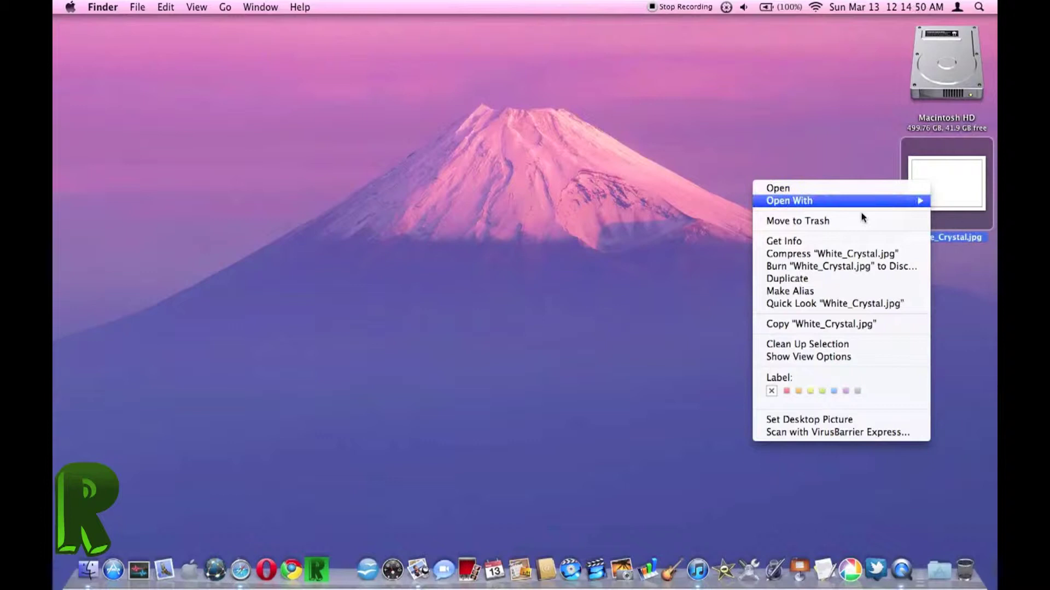
{"action": "mouse_move", "coordinate": [817, 203]}
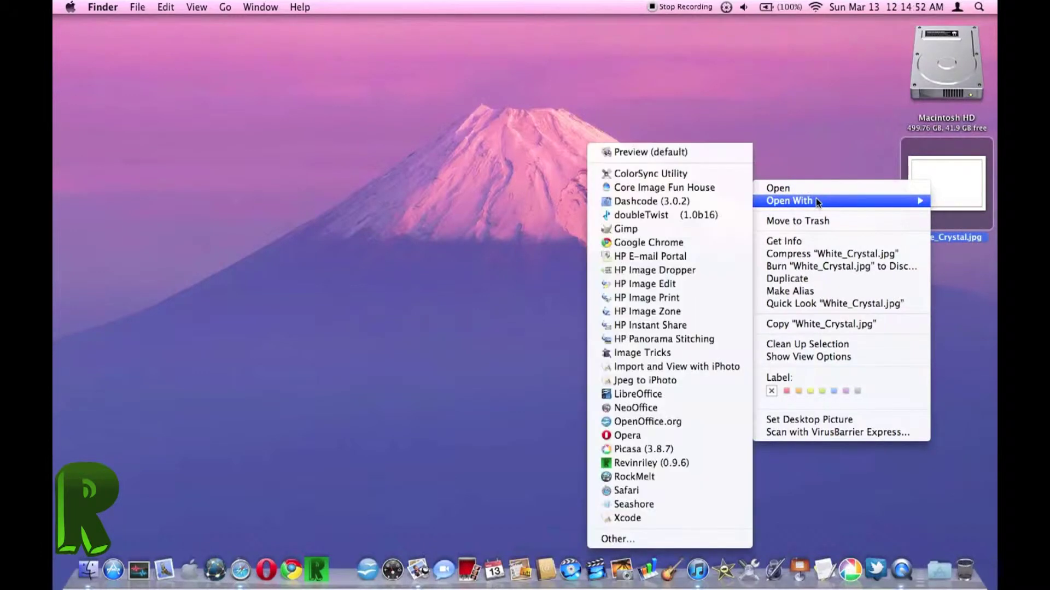
{"action": "left_click", "coordinate": [629, 151]}
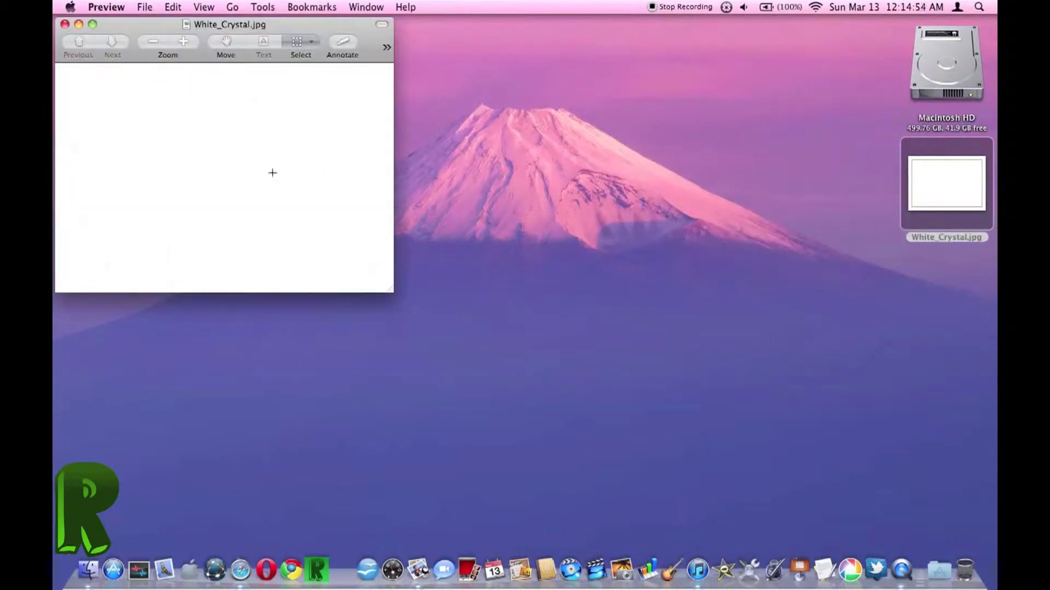
{"action": "left_click_drag", "start_coordinate": [390, 291], "coordinate": [497, 356]}
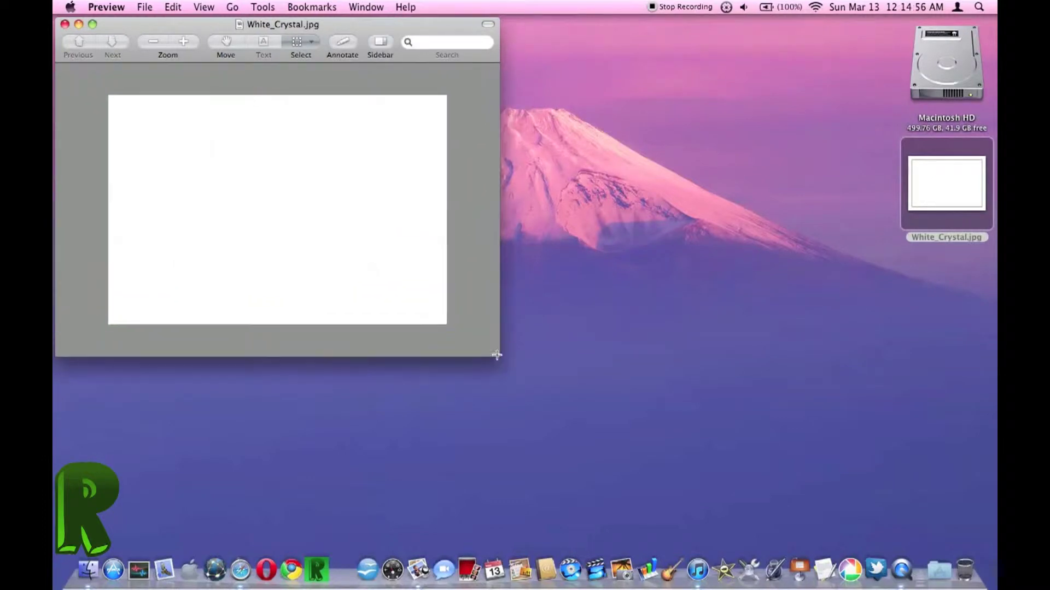
- Select all the white with Instant Alpha and delete it, leaving an empty image
{"action": "left_click", "coordinate": [306, 41]}
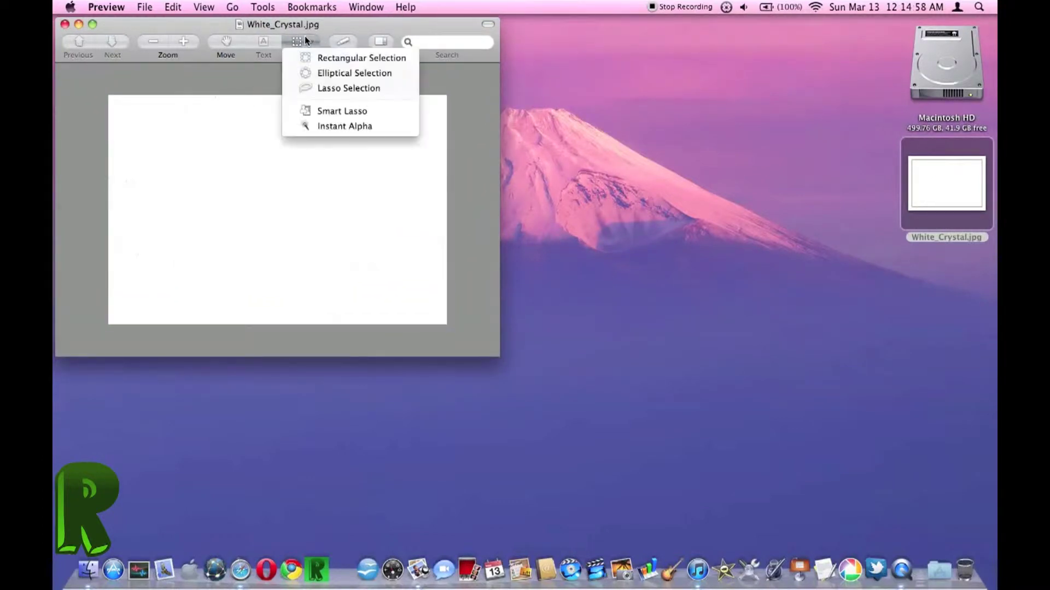
{"action": "left_click", "coordinate": [321, 129]}
{"action": "left_click_drag", "start_coordinate": [197, 129], "coordinate": [199, 132]}
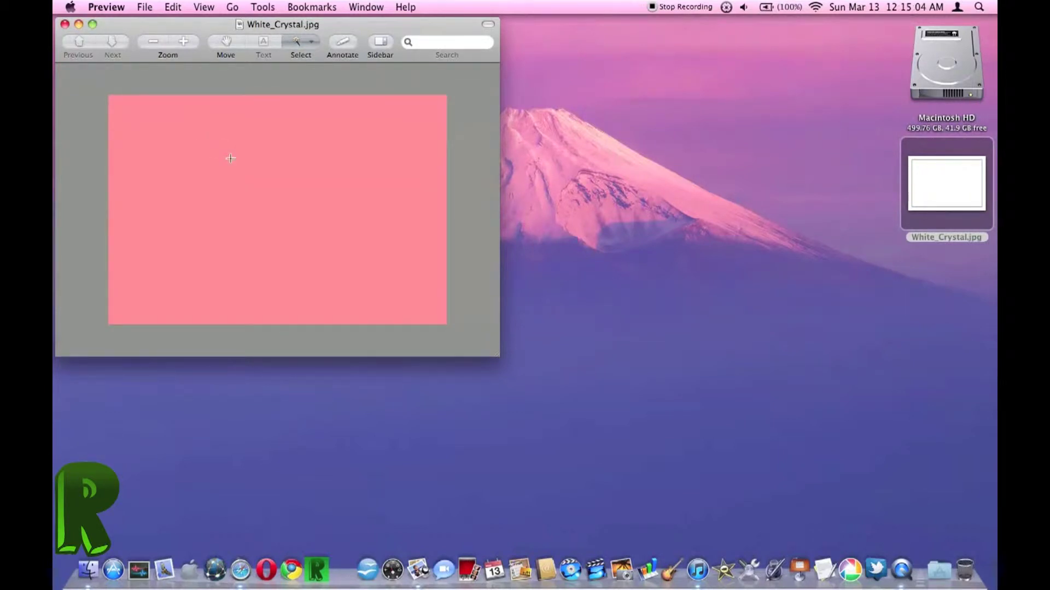
{"action": "left_click_drag", "start_coordinate": [233, 159], "coordinate": [233, 160]}
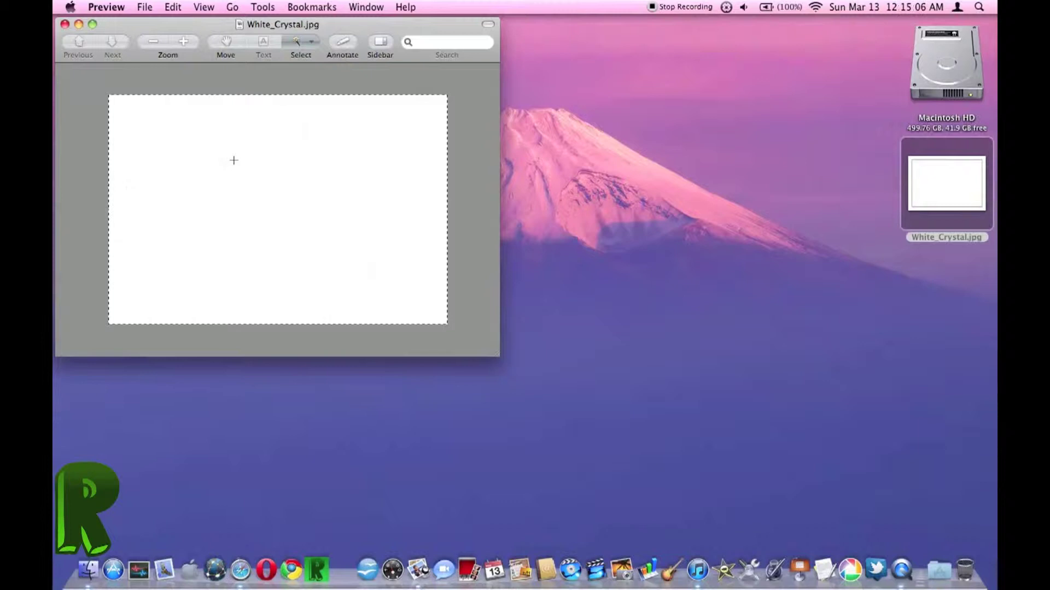
{"action": "key", "text": "Delete"}
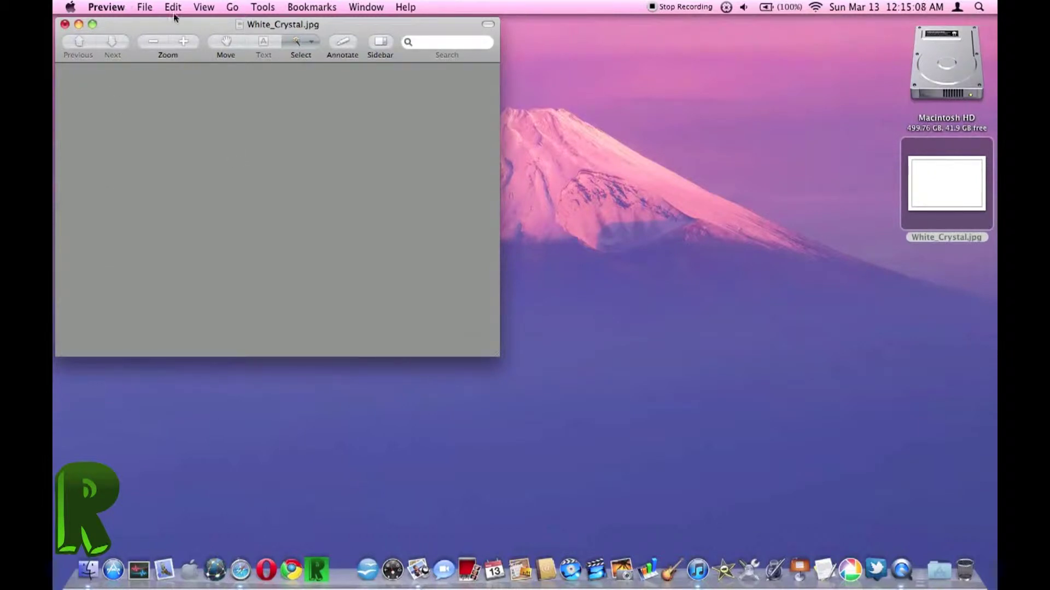
- Save the image to the desktop as White_Crystal, a PNG with Alpha, and close it
{"action": "left_click", "coordinate": [145, 7]}
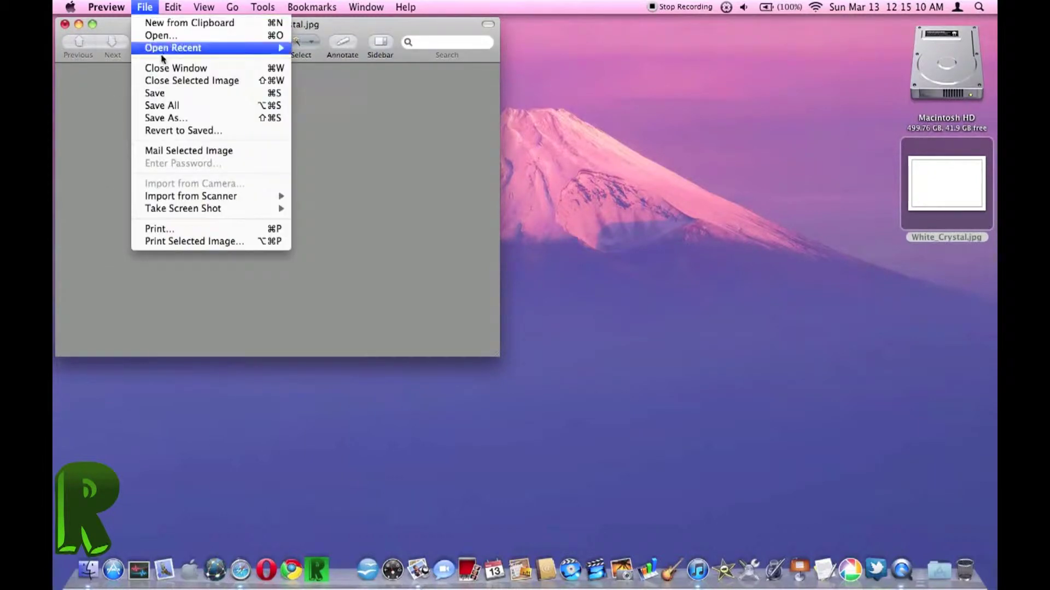
{"action": "left_click", "coordinate": [174, 93]}
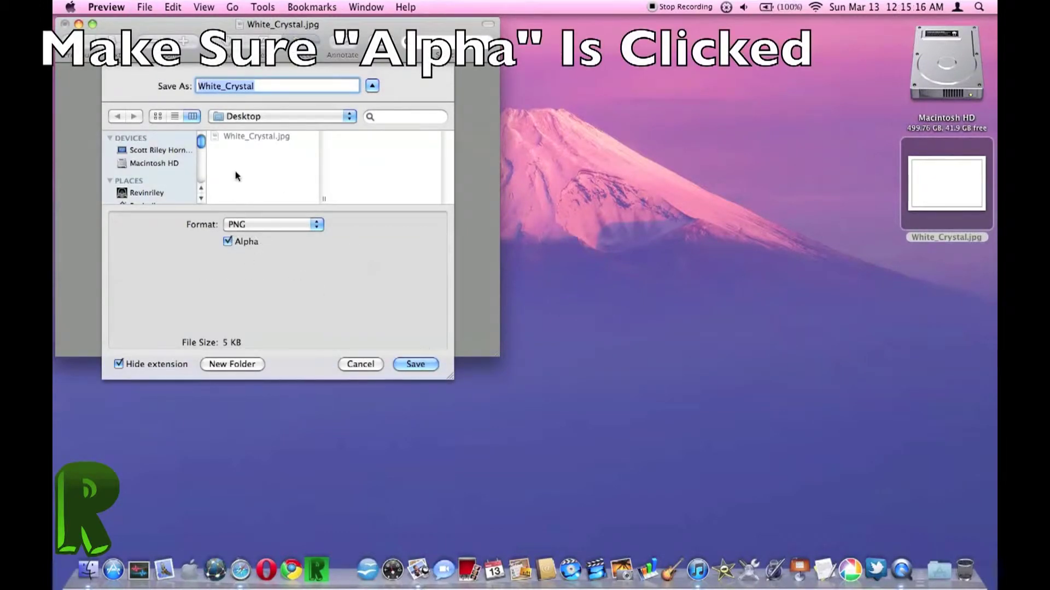
{"action": "left_click", "coordinate": [434, 363]}
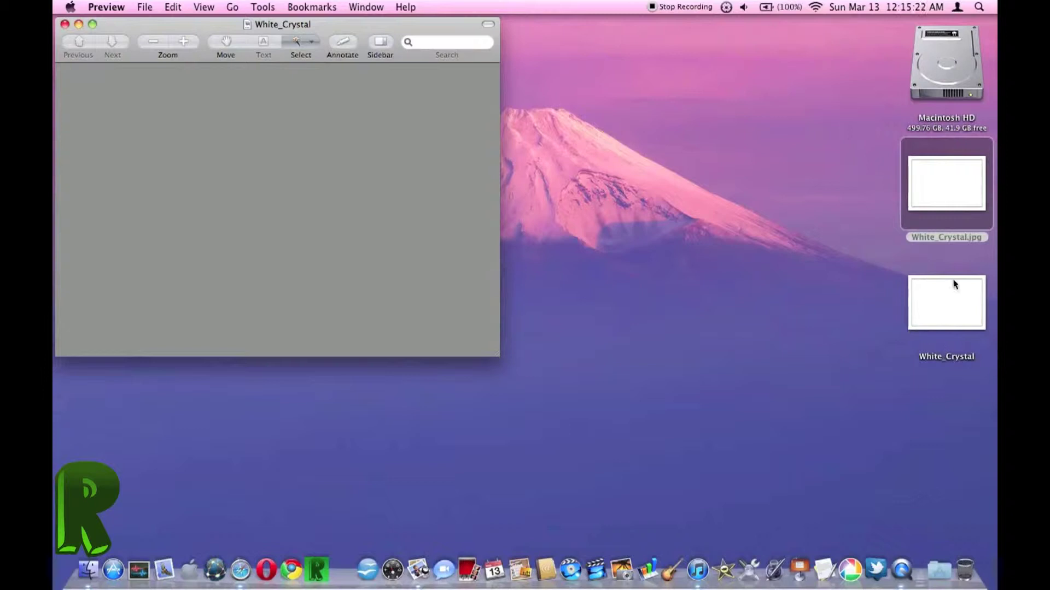
{"action": "left_click", "coordinate": [64, 24]}
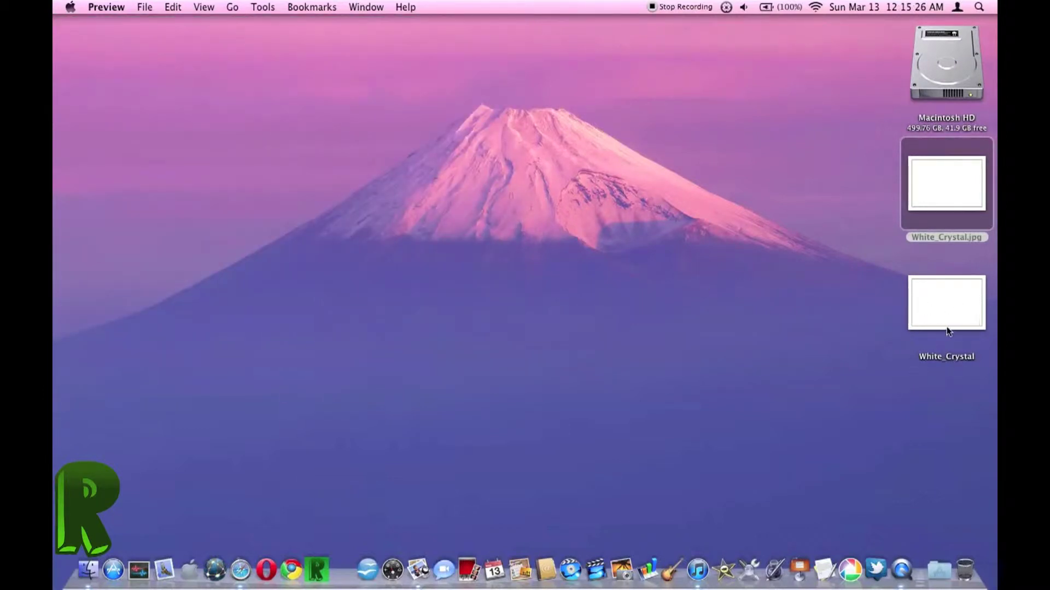
- Launch Img2icns from the Applications stack and drop the White_Crystal image onto it
{"action": "left_click", "coordinate": [939, 584]}
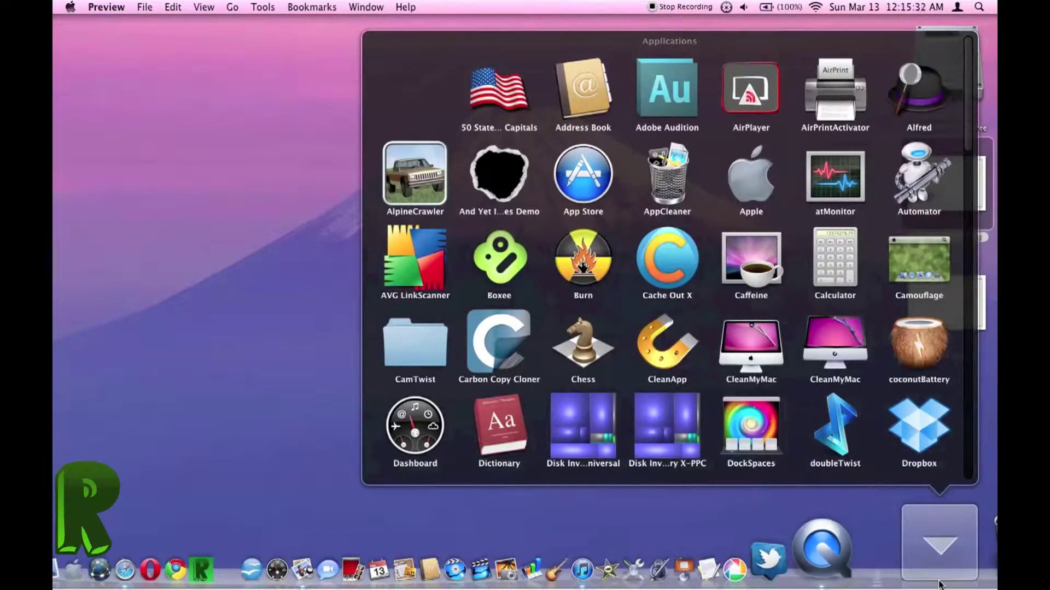
{"action": "scroll", "coordinate": [670, 257], "scroll_direction": "down", "scroll_amount": 6}
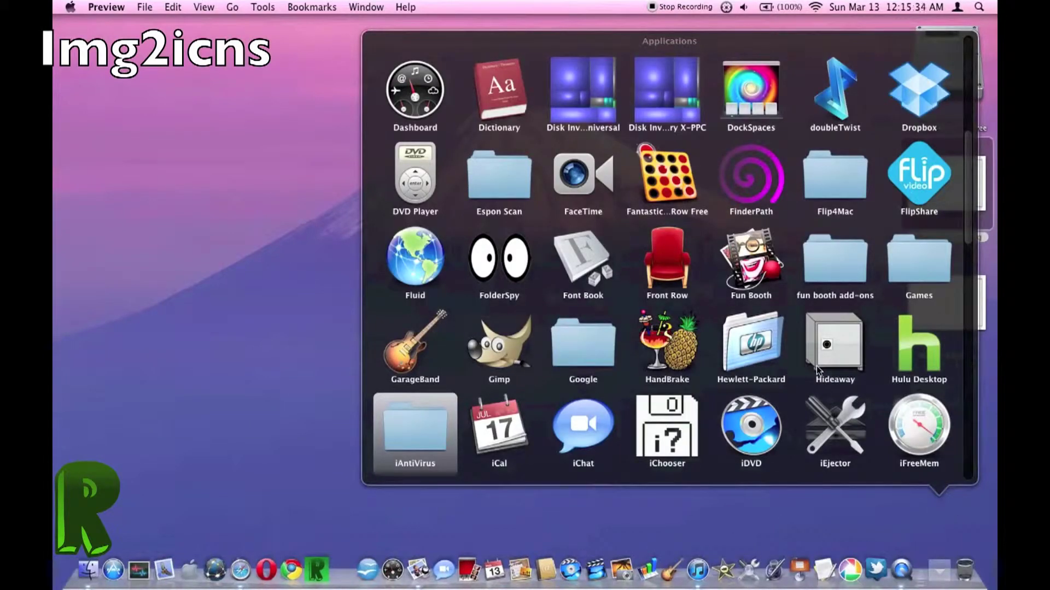
{"action": "scroll", "coordinate": [816, 366], "scroll_direction": "down", "scroll_amount": 3}
{"action": "left_click", "coordinate": [596, 437]}
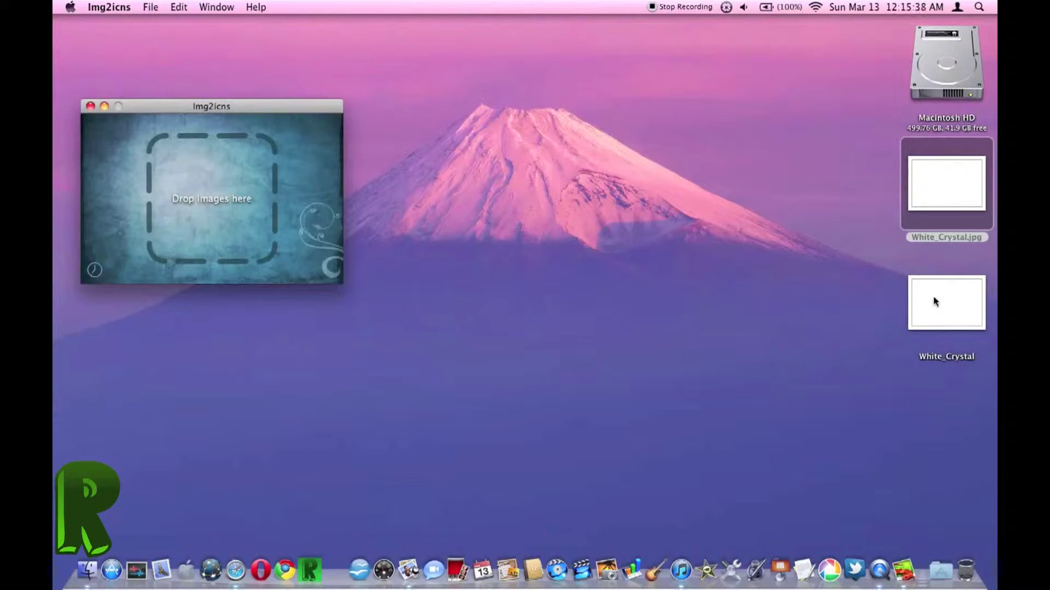
{"action": "left_click", "coordinate": [932, 303]}
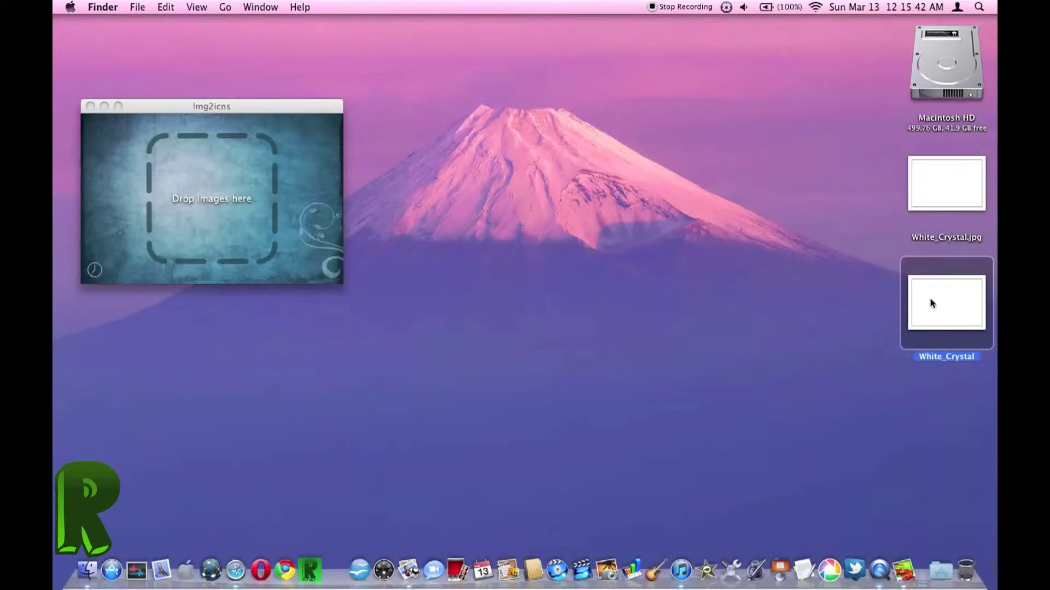
{"action": "left_click_drag", "start_coordinate": [931, 302], "coordinate": [195, 196]}
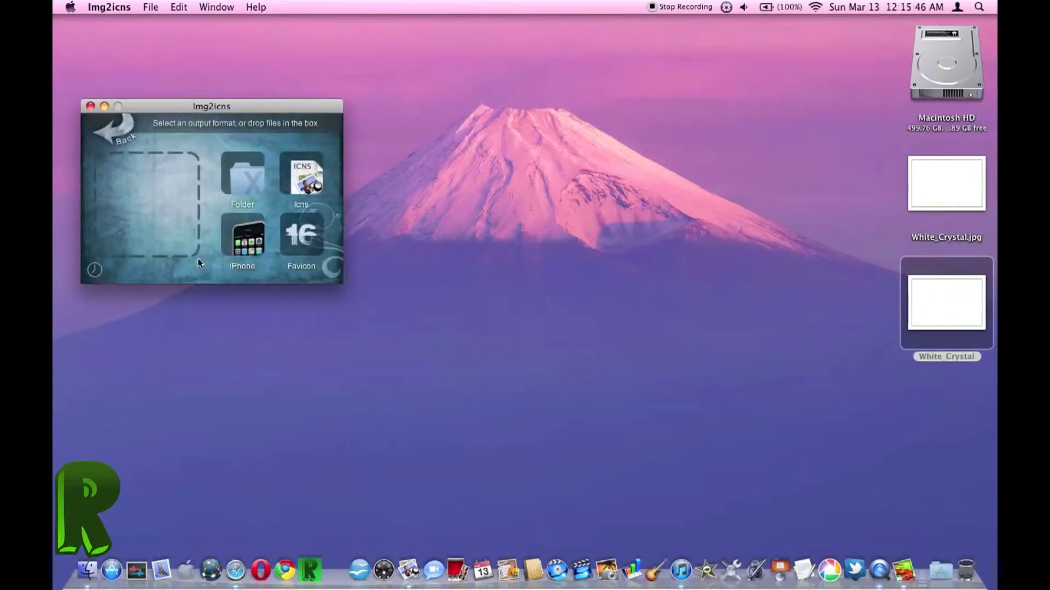
- Export White_Crystal.icns to the Desktop and close the Img2icns converter
{"action": "left_click", "coordinate": [299, 181]}
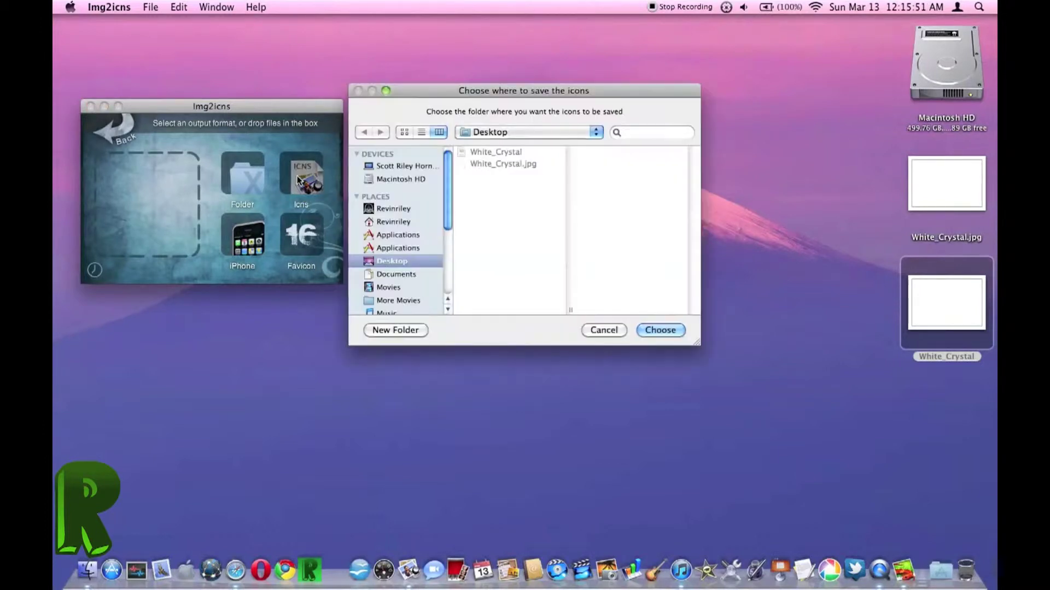
{"action": "left_click", "coordinate": [667, 331]}
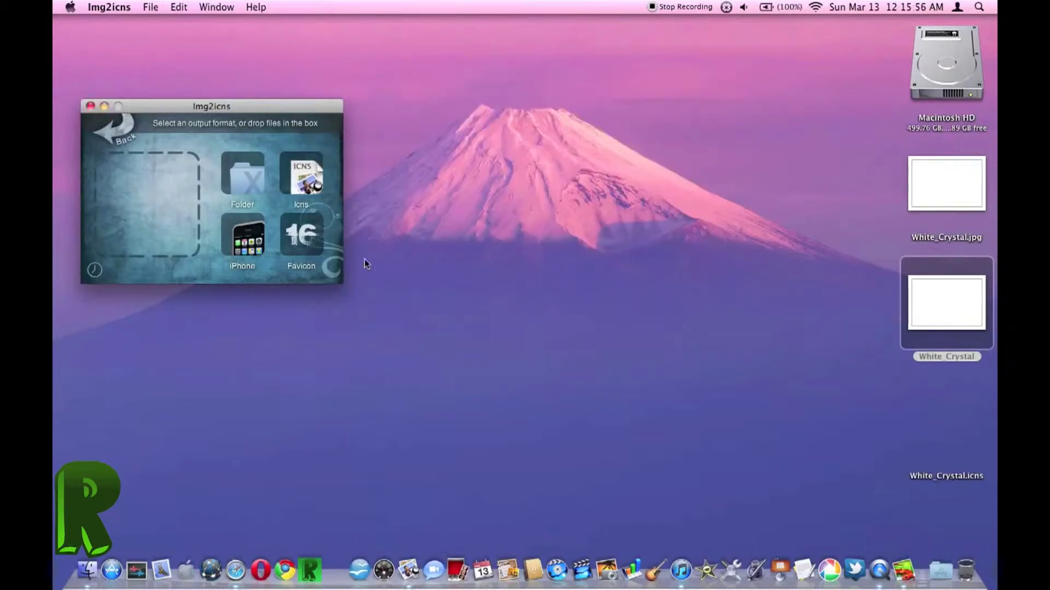
{"action": "left_click", "coordinate": [947, 418]}
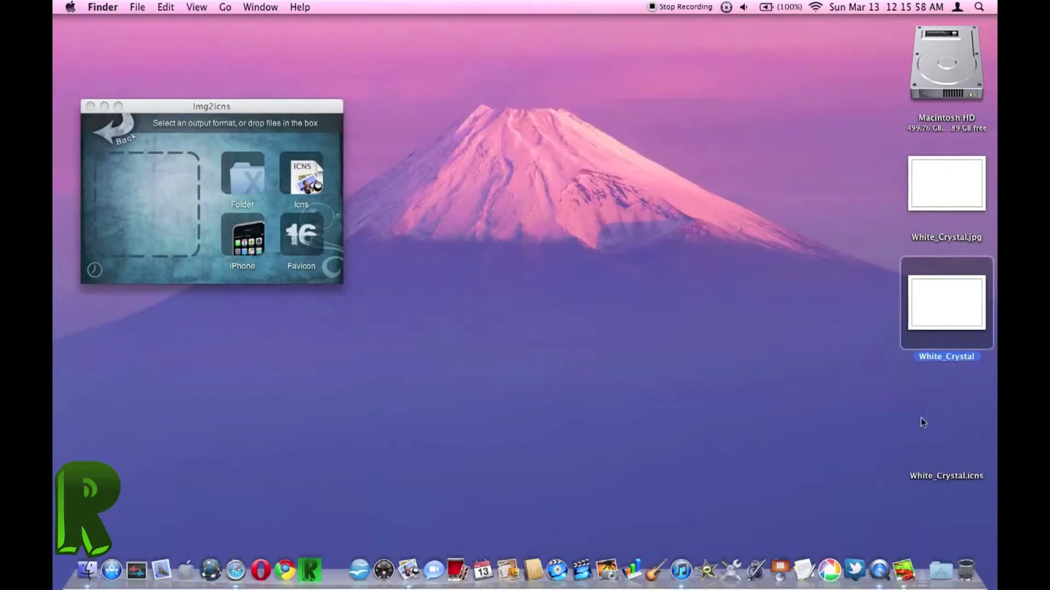
{"action": "left_click_drag", "start_coordinate": [840, 439], "coordinate": [962, 490]}
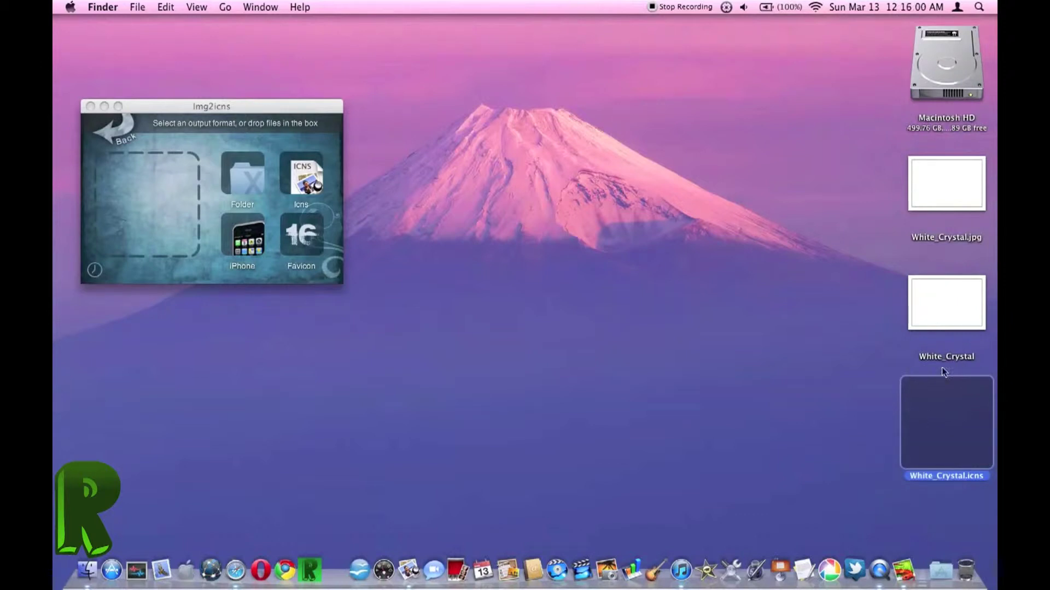
{"action": "left_click", "coordinate": [91, 107]}
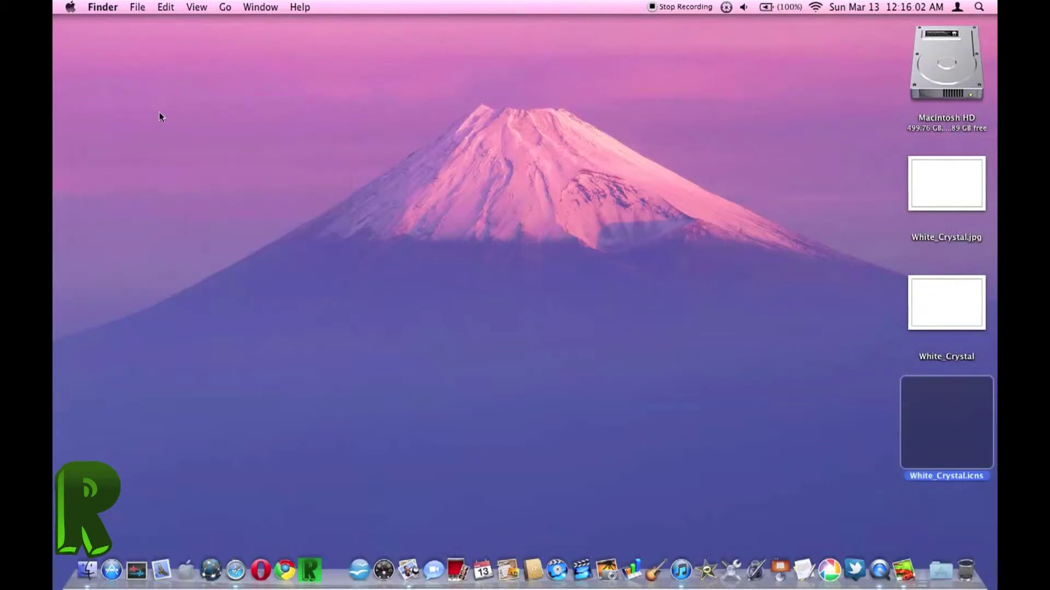
{"action": "left_click", "coordinate": [857, 447]}
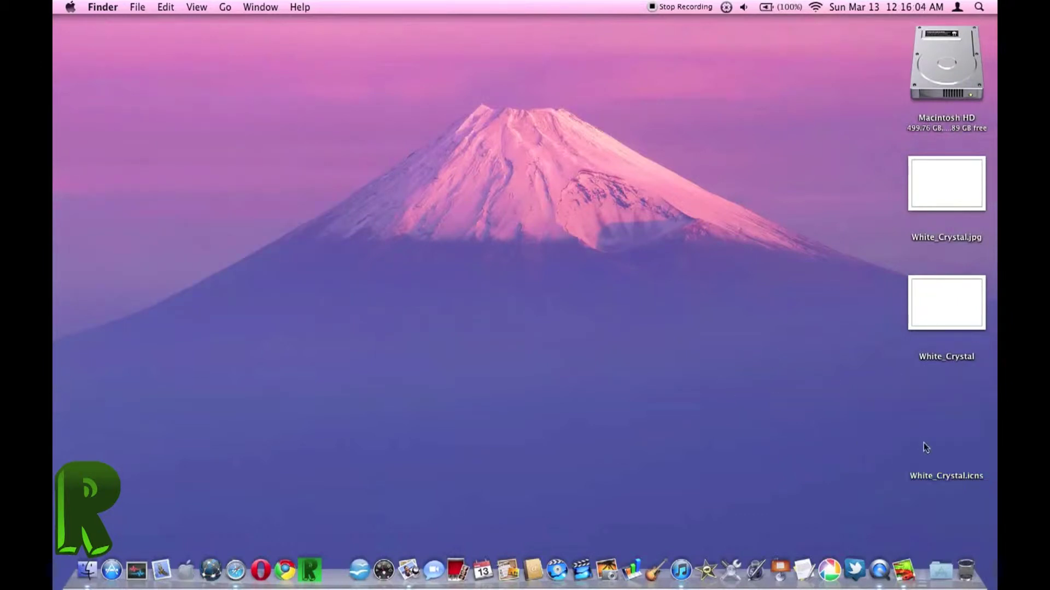
{"action": "left_click_drag", "start_coordinate": [934, 478], "coordinate": [934, 465]}
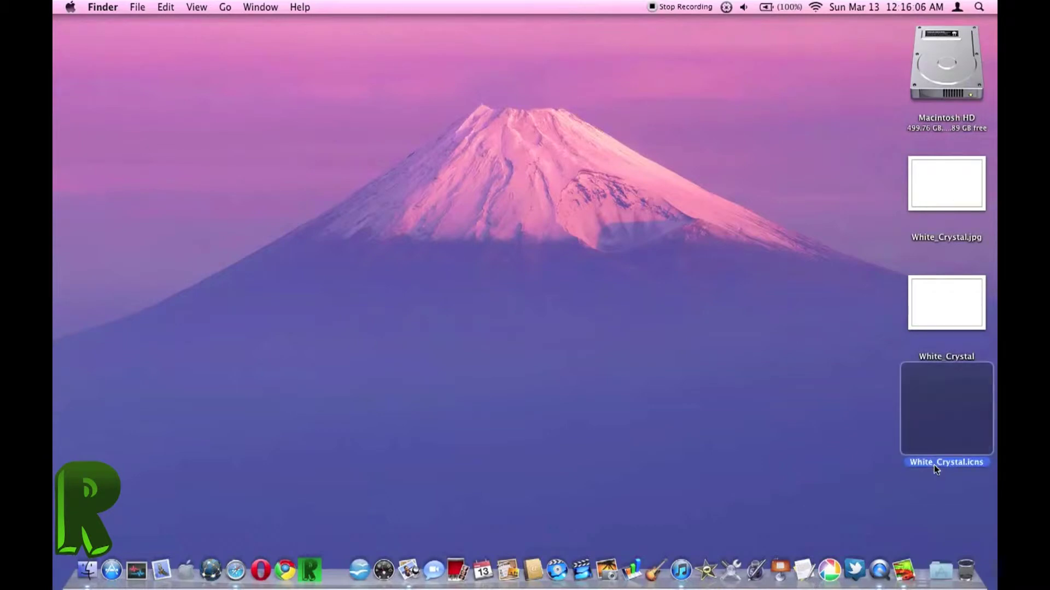
{"action": "left_click", "coordinate": [933, 454]}
{"action": "double_click", "coordinate": [937, 462]}
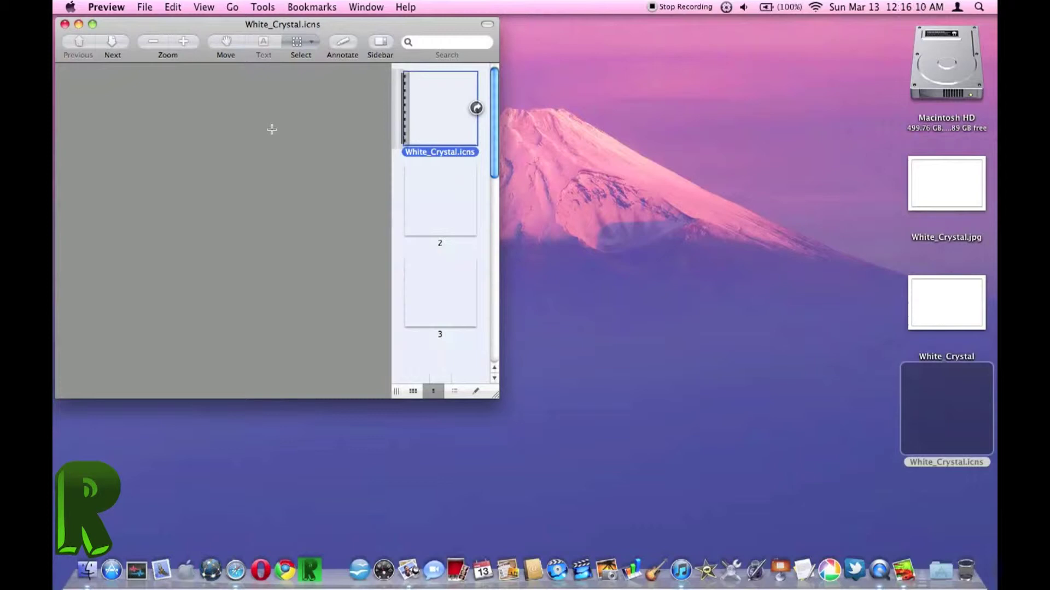
{"action": "left_click", "coordinate": [272, 129]}
{"action": "left_click", "coordinate": [443, 179]}
{"action": "key", "text": "Down"}
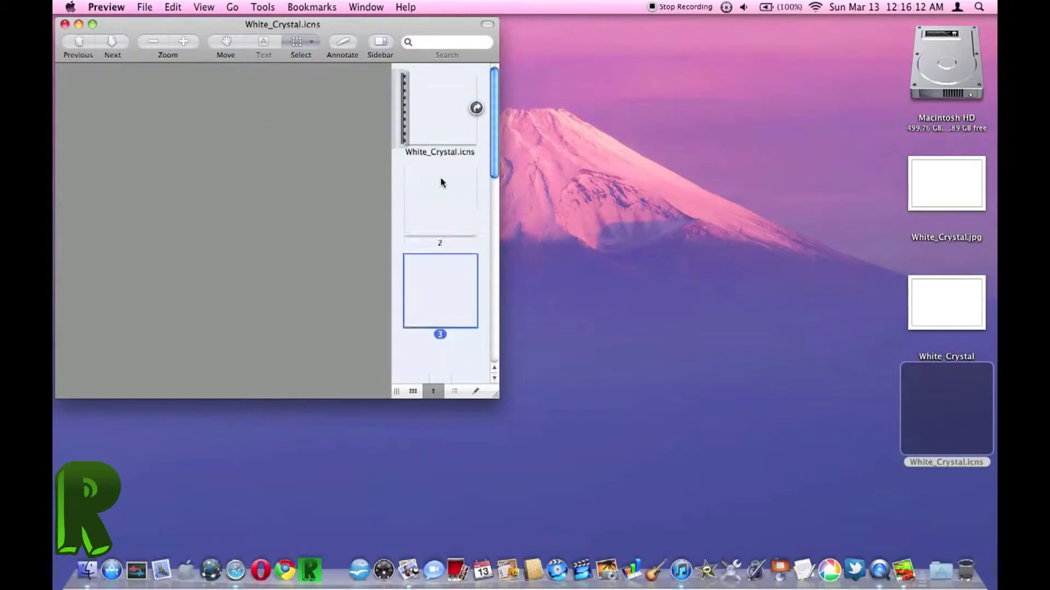
{"action": "key", "text": "Down"}
{"action": "key", "text": "Down"}
{"action": "key", "text": "Down"}
{"action": "key", "text": "Down"}
{"action": "left_click", "coordinate": [64, 24]}
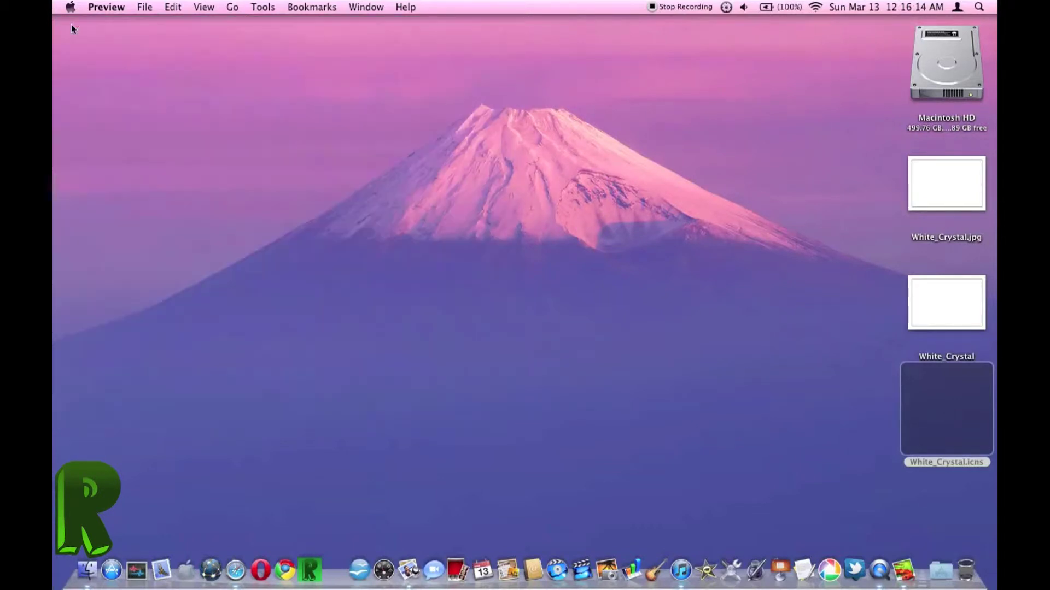
{"action": "key", "text": "super+q"}
- Rename White_Crystal.icns to White_Crystal.app and confirm using the .app extension
{"action": "left_click", "coordinate": [747, 424]}
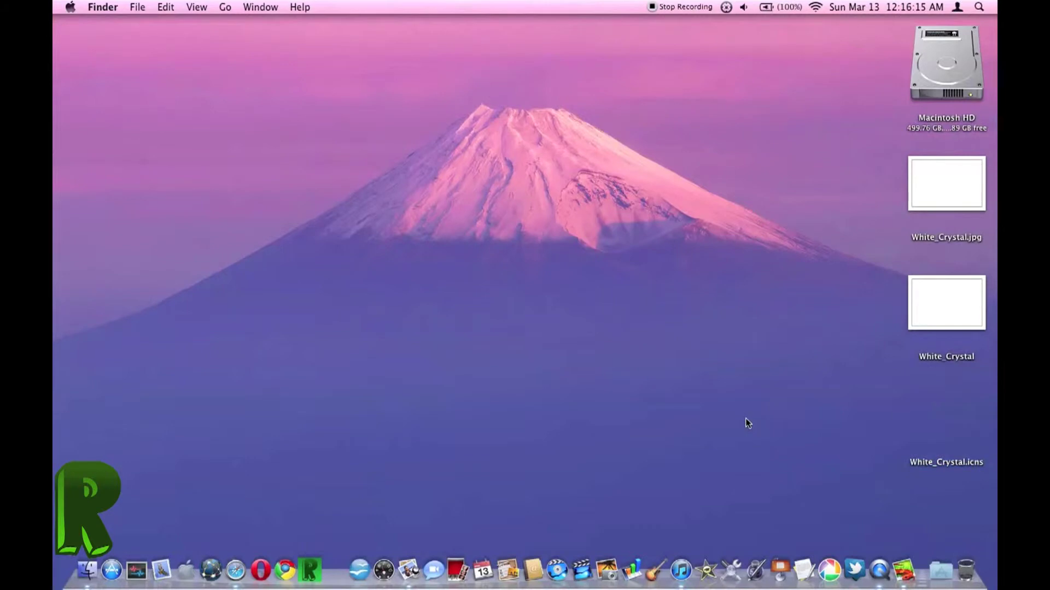
{"action": "left_click", "coordinate": [953, 464]}
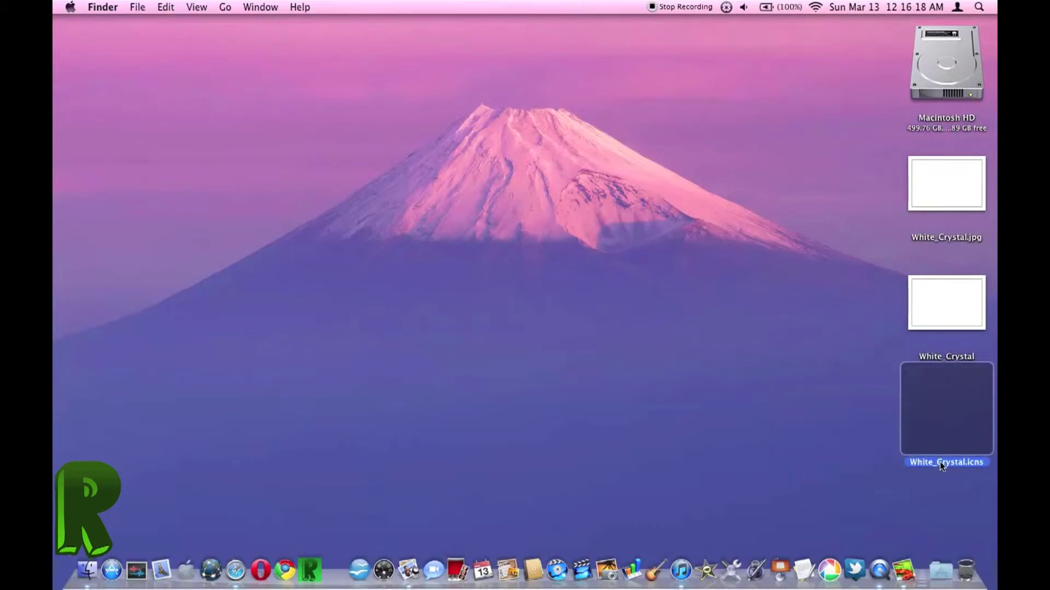
{"action": "key", "text": "Return"}
{"action": "key", "text": "Right"}
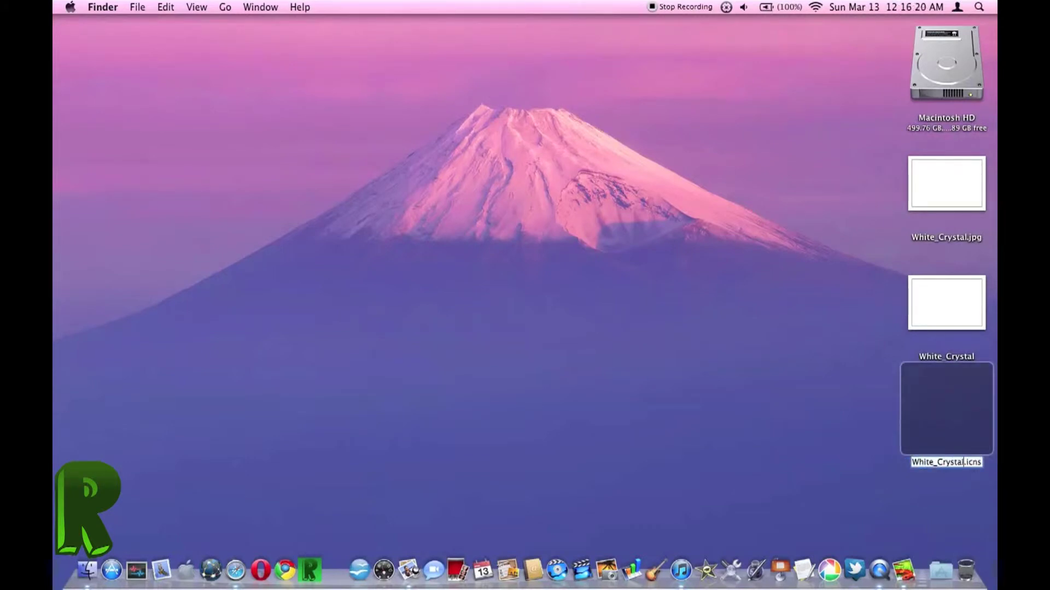
{"action": "key", "text": "BackSpace"}
{"action": "key", "text": "BackSpace"}
{"action": "key", "text": "BackSpace"}
{"action": "key", "text": "BackSpace"}
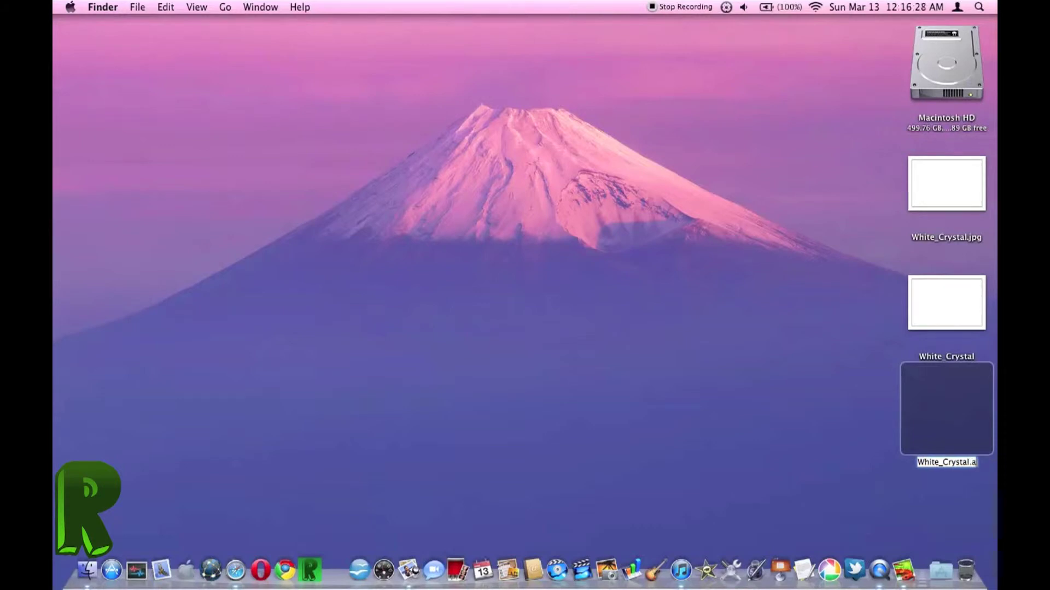
{"action": "type", "text": "app"}
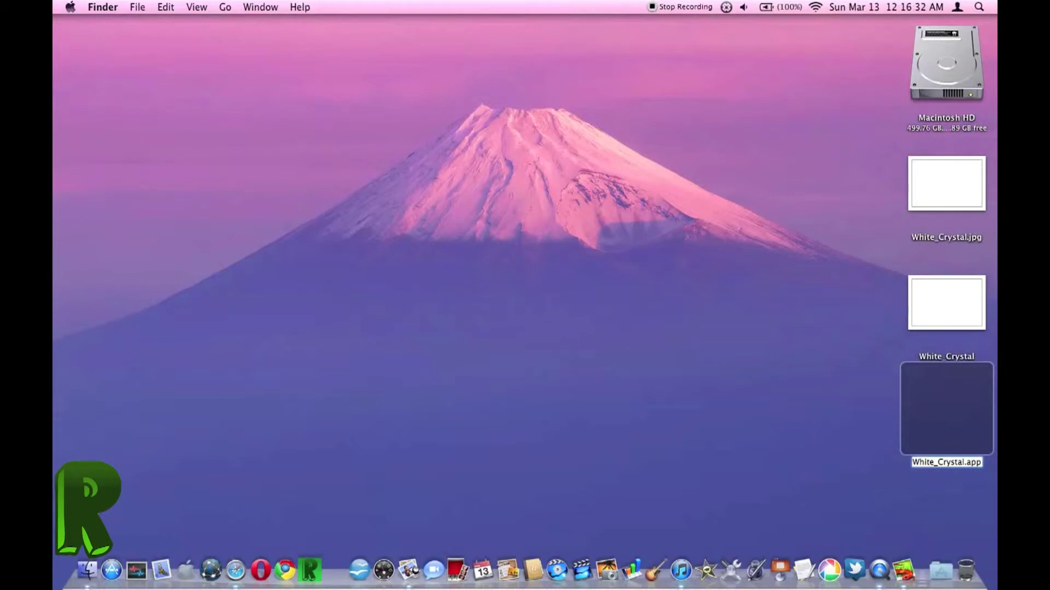
{"action": "key", "text": "Return"}
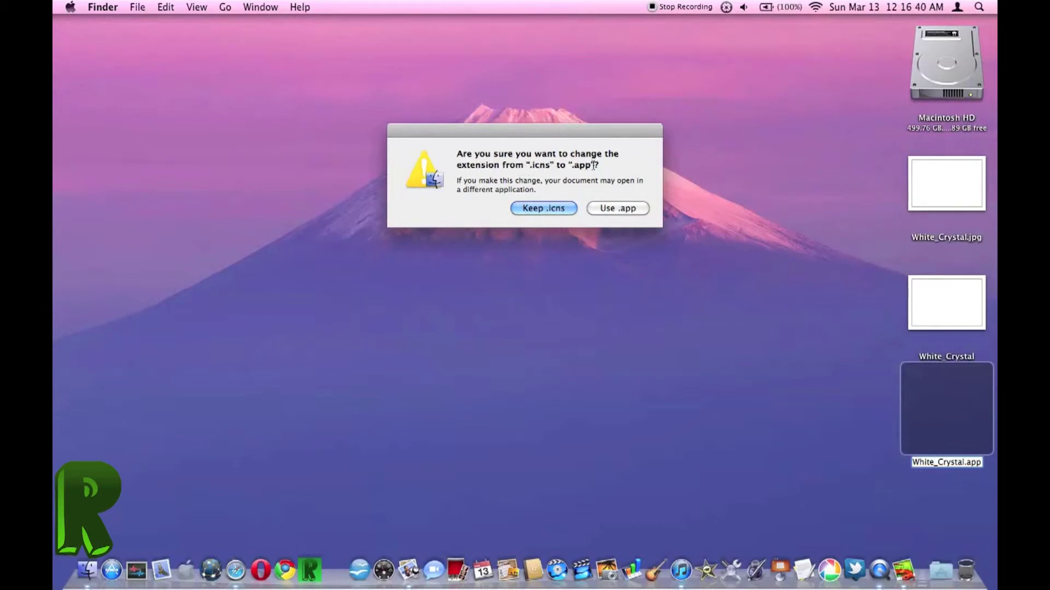
{"action": "left_click", "coordinate": [612, 208]}
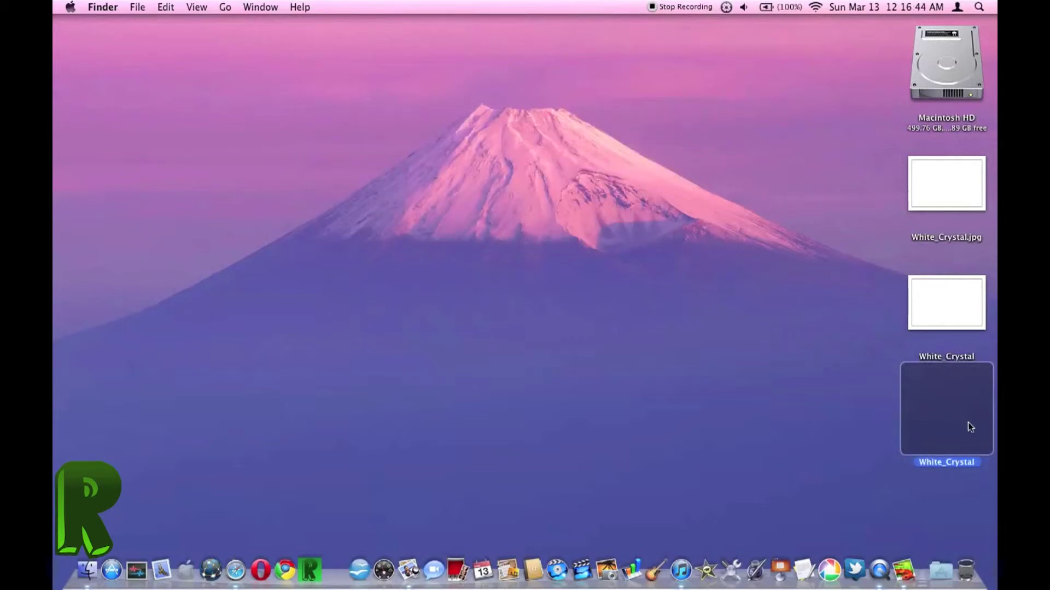
- Try launching White_Crystal and dismiss the can't-open-application alert
{"action": "left_click", "coordinate": [934, 407]}
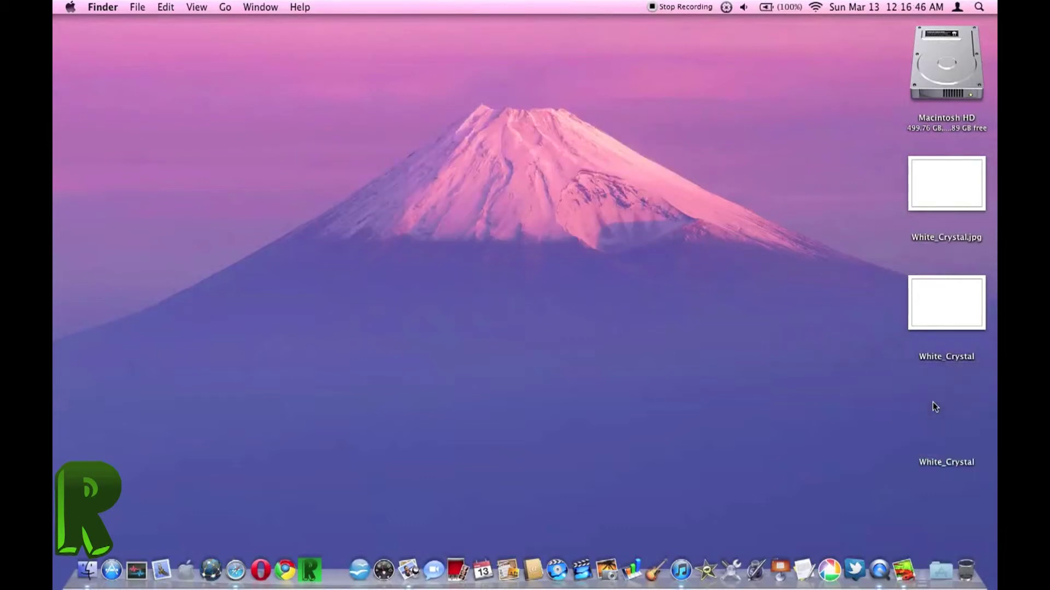
{"action": "double_click", "coordinate": [937, 464]}
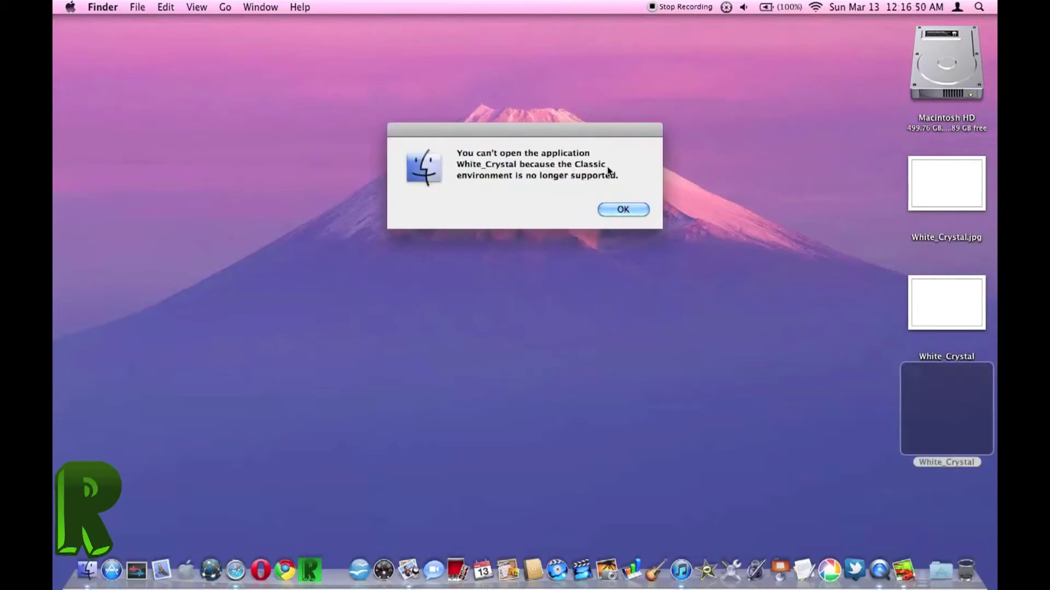
{"action": "left_click", "coordinate": [623, 209]}
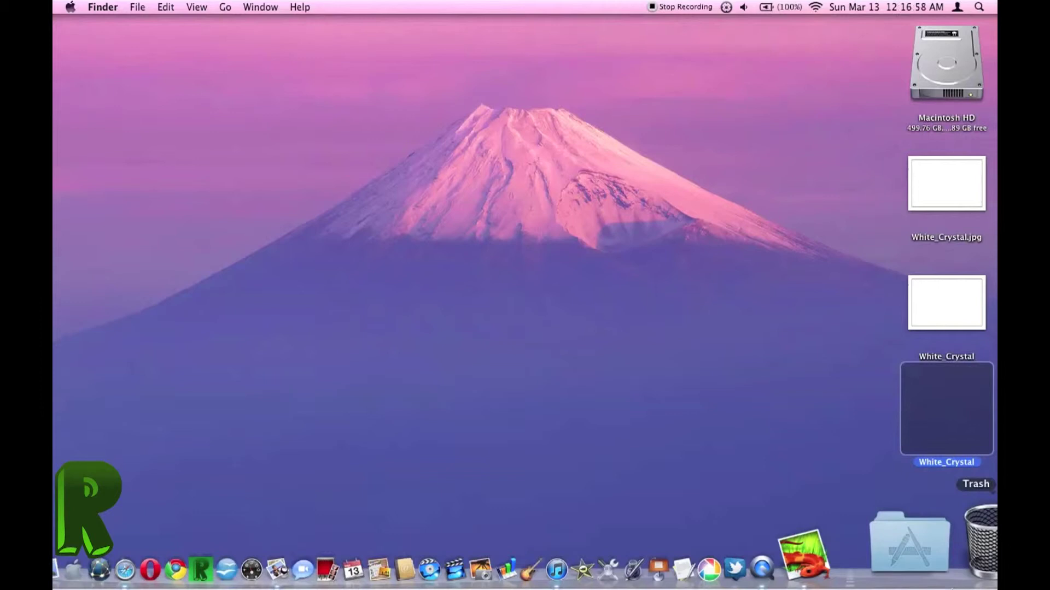
- Empty the Trash from the Dock and confirm permanently erasing it
{"action": "left_click", "coordinate": [976, 571]}
{"action": "left_click", "coordinate": [954, 572]}
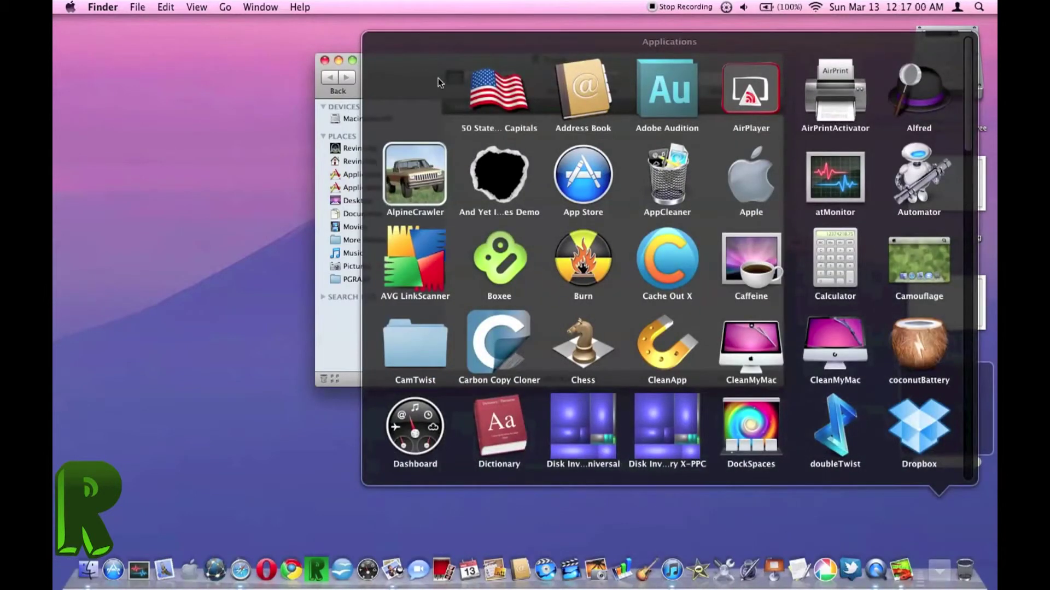
{"action": "left_click", "coordinate": [438, 78]}
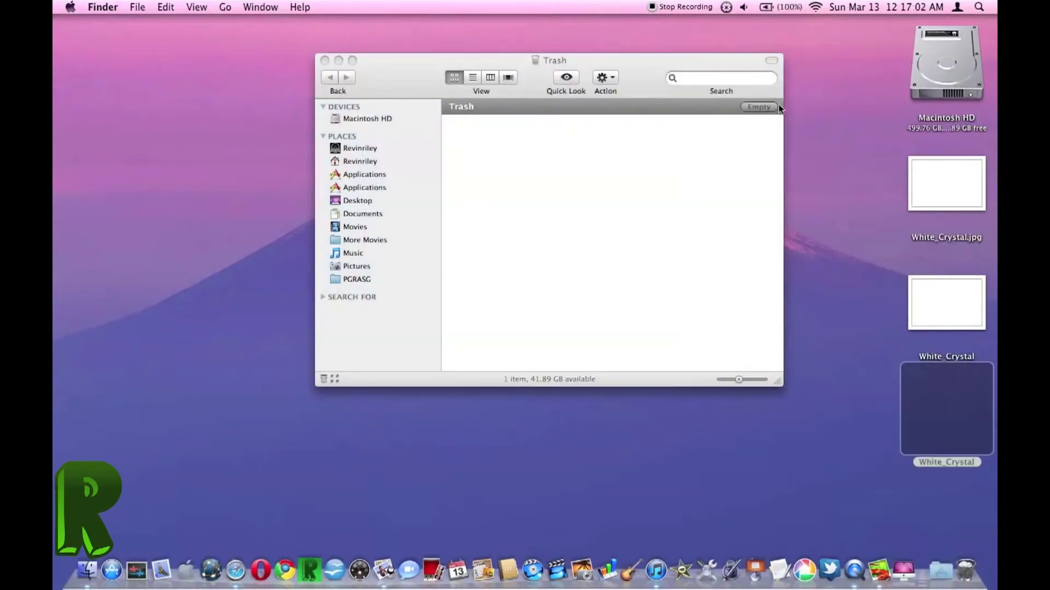
{"action": "left_click", "coordinate": [758, 108]}
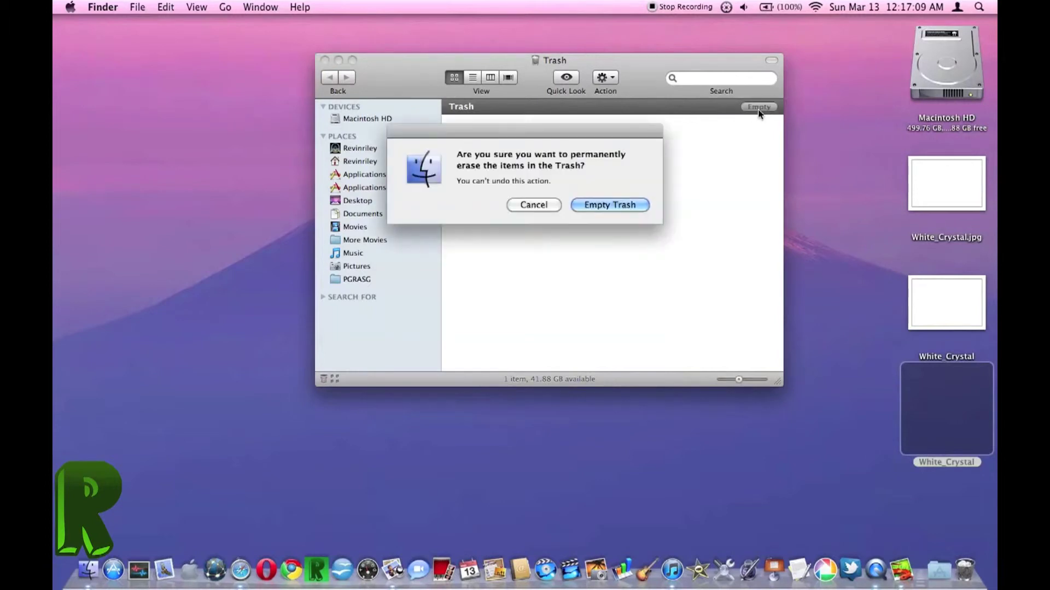
{"action": "key", "text": "Return"}
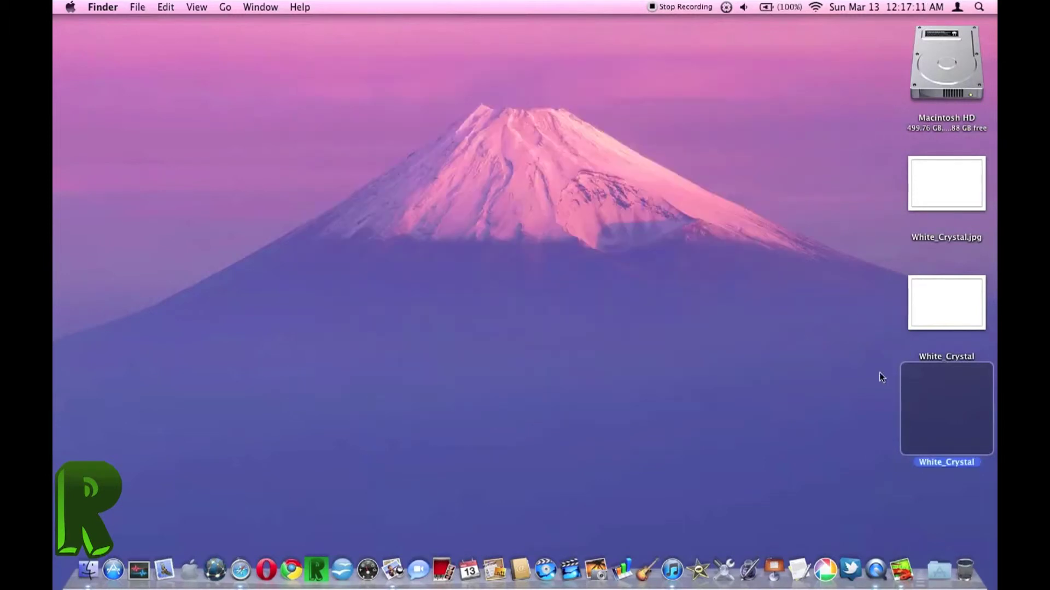
{"action": "left_click", "coordinate": [879, 373]}
- Delete the White_Crystal app's entire name so its desktop icon has a blank label
{"action": "left_click", "coordinate": [935, 464]}
{"action": "left_click", "coordinate": [944, 462]}
{"action": "key", "text": "BackSpace"}
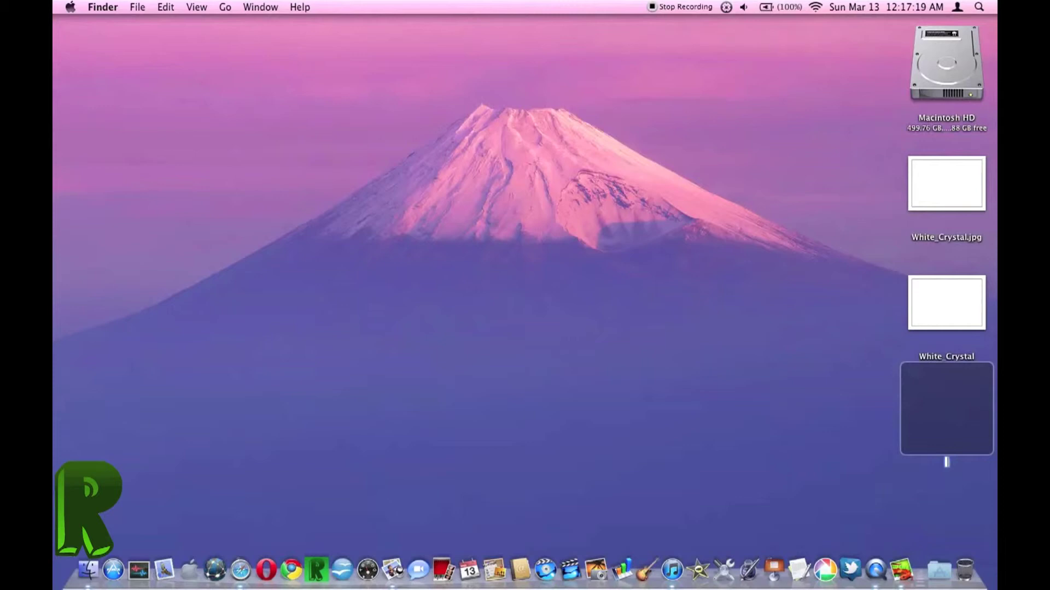
{"action": "left_click", "coordinate": [656, 376]}
{"action": "left_click_drag", "start_coordinate": [917, 395], "coordinate": [953, 445]}
{"action": "left_click_drag", "start_coordinate": [839, 408], "coordinate": [961, 465]}
- From Macintosh HD's Desktop folder, move the nameless app into Applications
{"action": "double_click", "coordinate": [938, 60]}
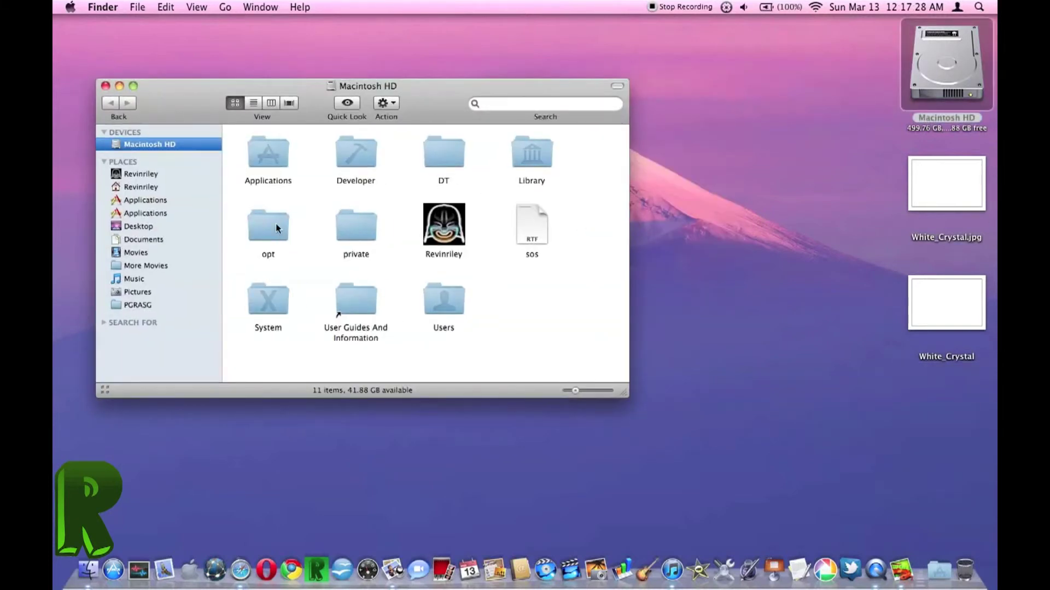
{"action": "left_click", "coordinate": [136, 228]}
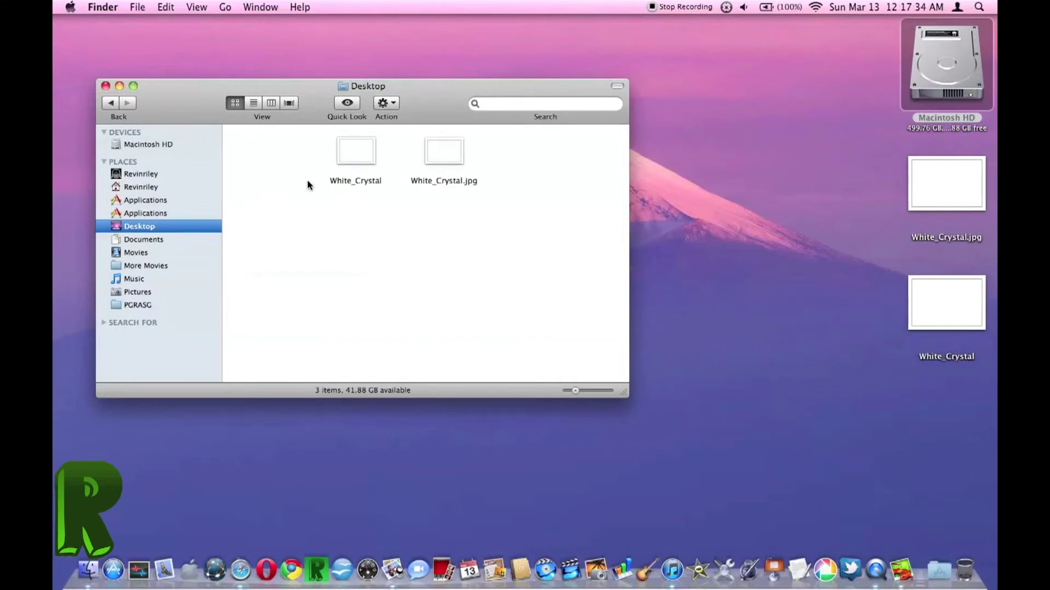
{"action": "mouse_move", "coordinate": [307, 181]}
{"action": "left_mouse_down"}
{"action": "mouse_move", "coordinate": [244, 146]}
{"action": "mouse_move", "coordinate": [253, 180]}
{"action": "mouse_move", "coordinate": [196, 201]}
{"action": "mouse_move", "coordinate": [284, 197]}
{"action": "mouse_move", "coordinate": [317, 182]}
{"action": "left_mouse_up"}
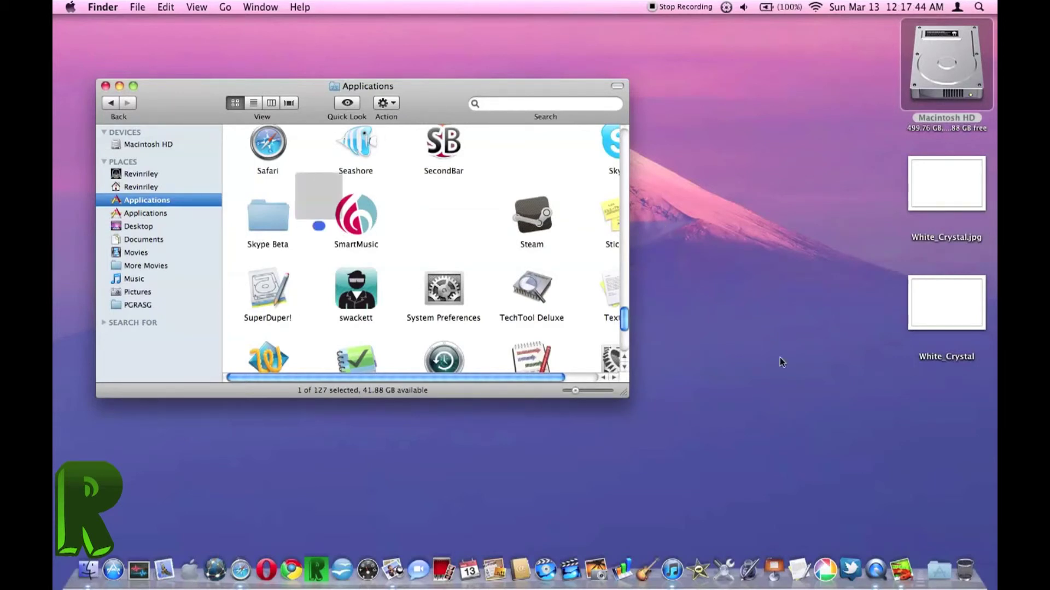
{"action": "left_click", "coordinate": [106, 86]}
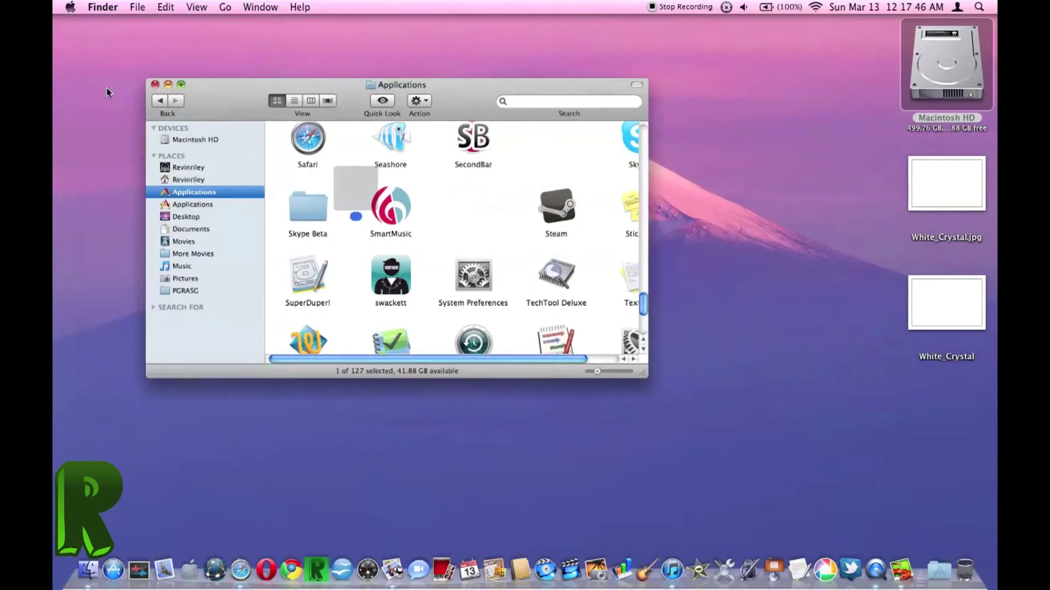
- Launch the blank app from the Applications Dock stack, dismiss the Classic alert, and close the stack
{"action": "left_click", "coordinate": [941, 576]}
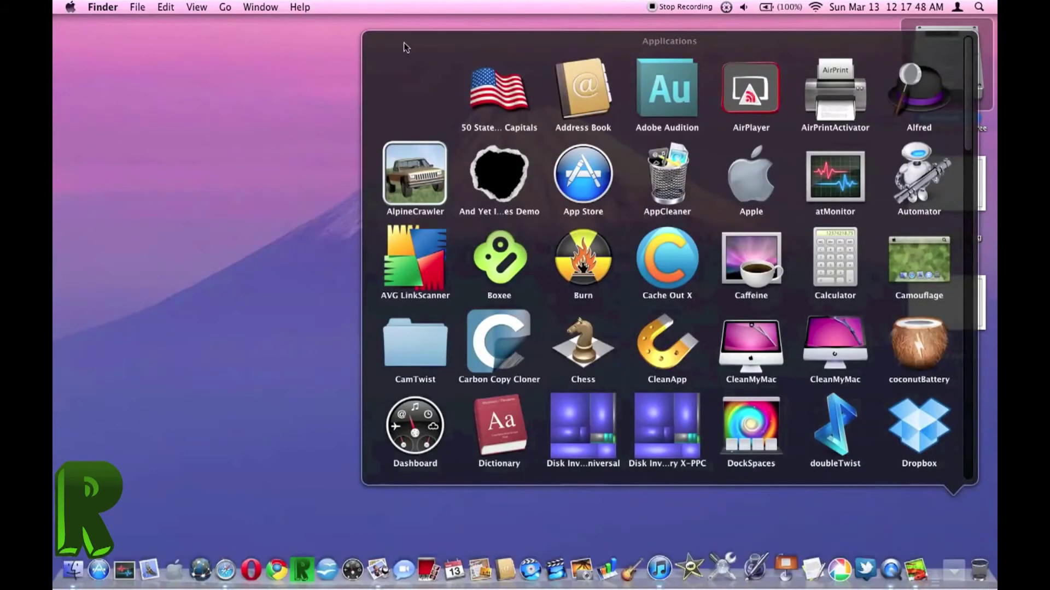
{"action": "left_click", "coordinate": [422, 98]}
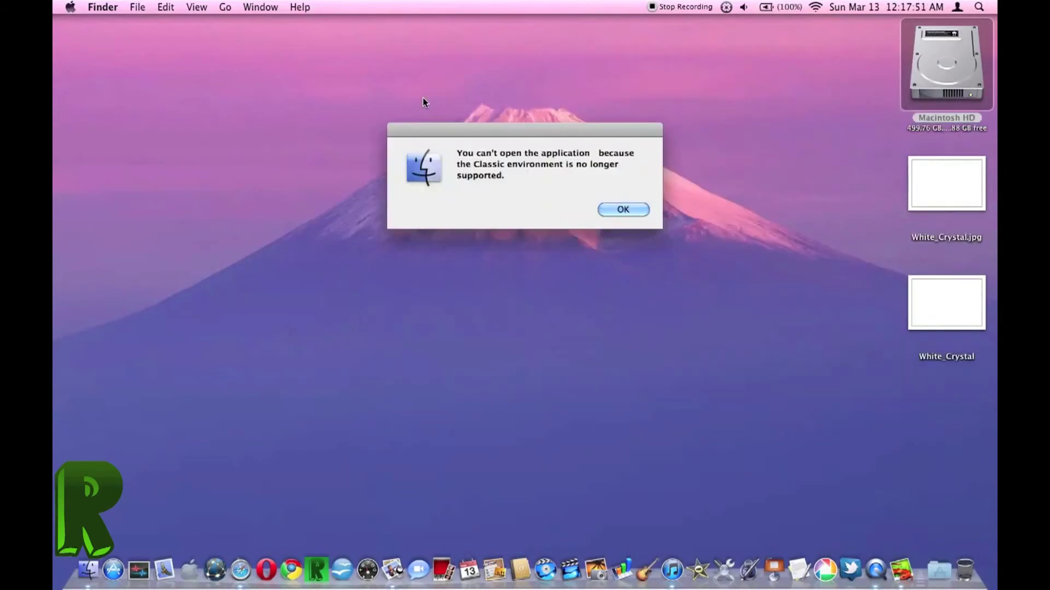
{"action": "left_click", "coordinate": [621, 211]}
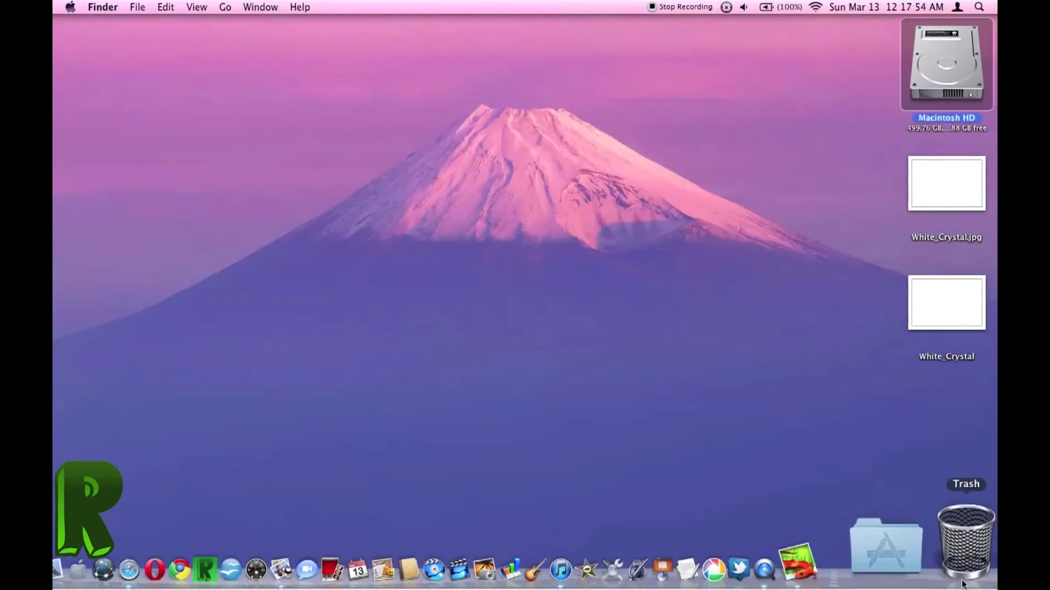
{"action": "left_click", "coordinate": [937, 558]}
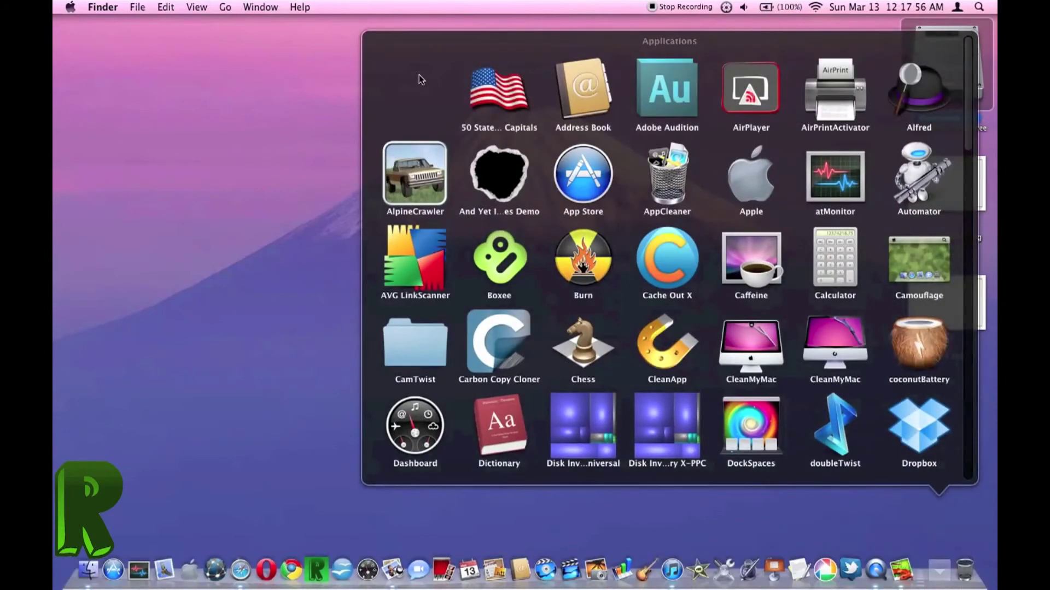
{"action": "left_click", "coordinate": [419, 76]}
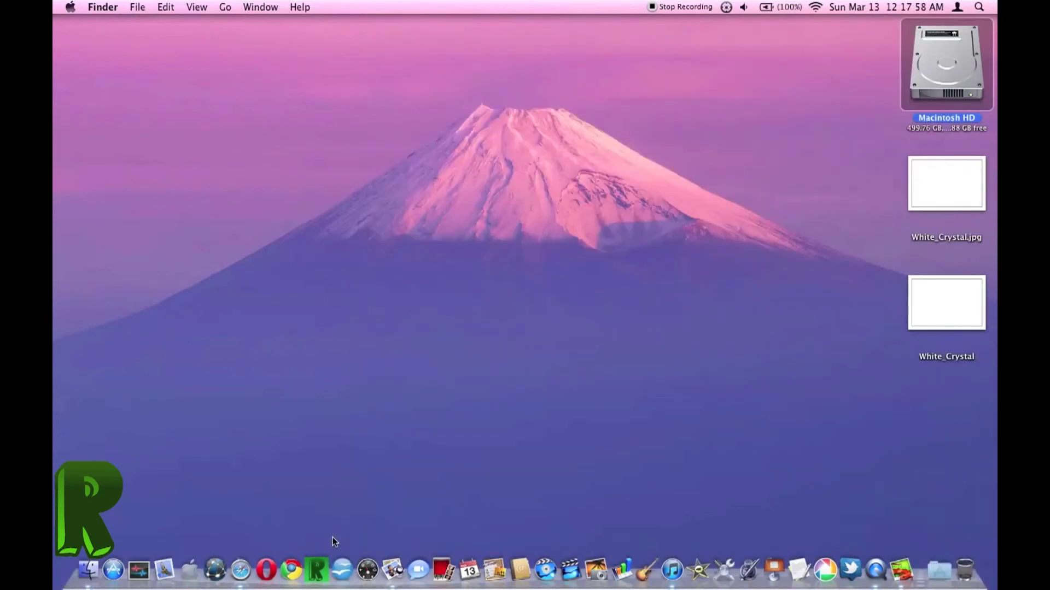